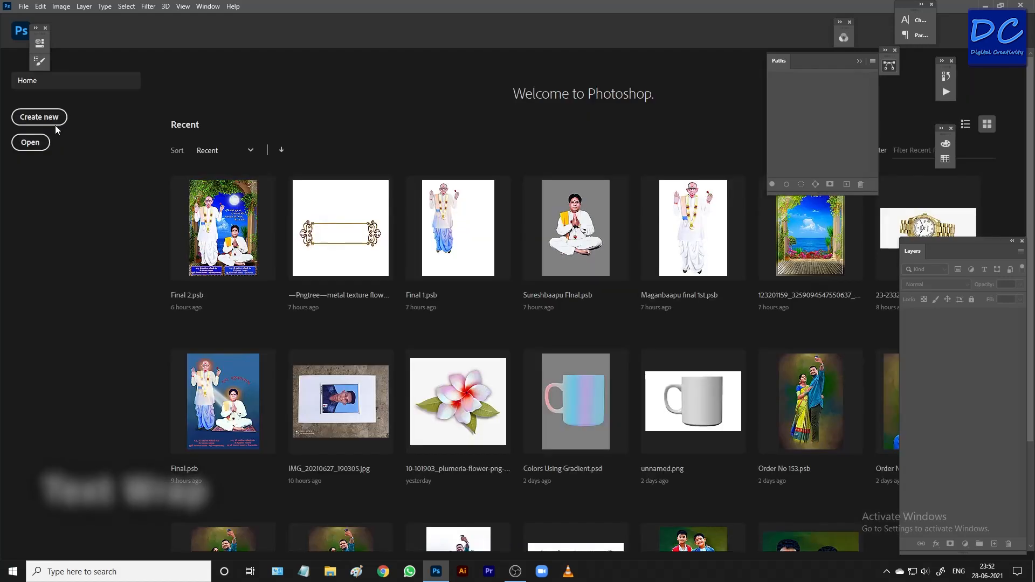
- Create a new A4 document, 210 x 297 mm at 300 ppi, with a white background
click(66, 118)
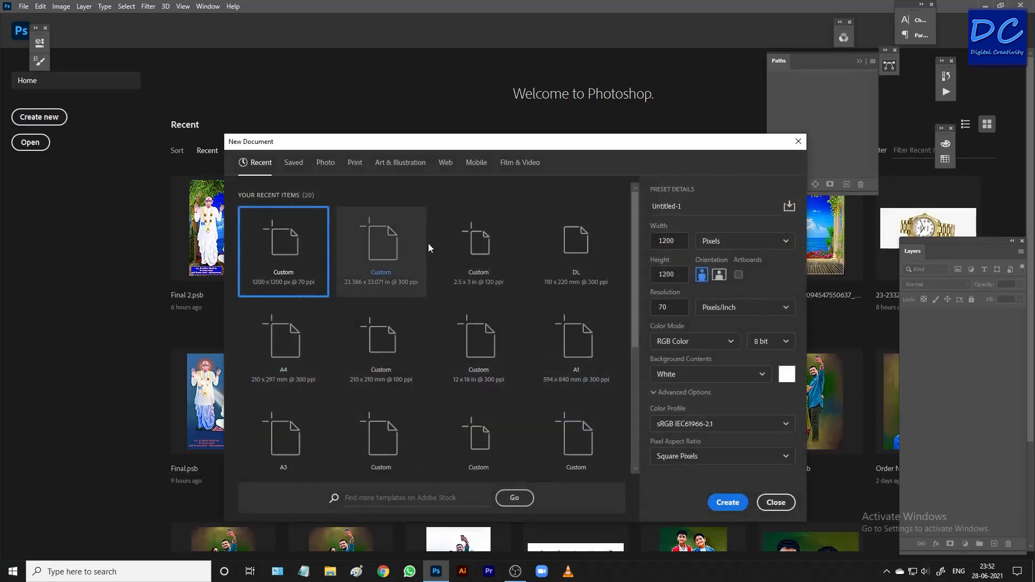
click(309, 360)
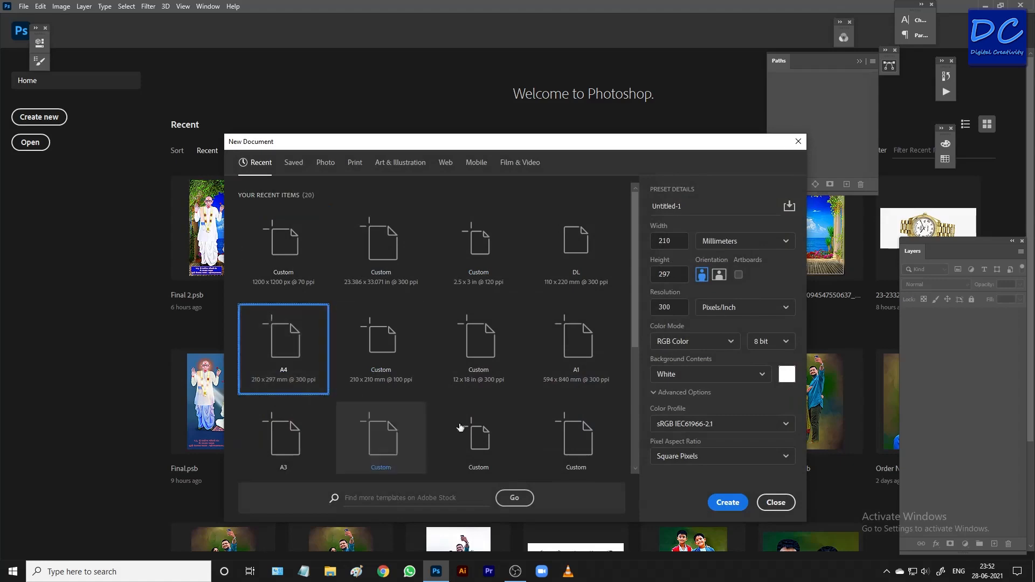
click(728, 503)
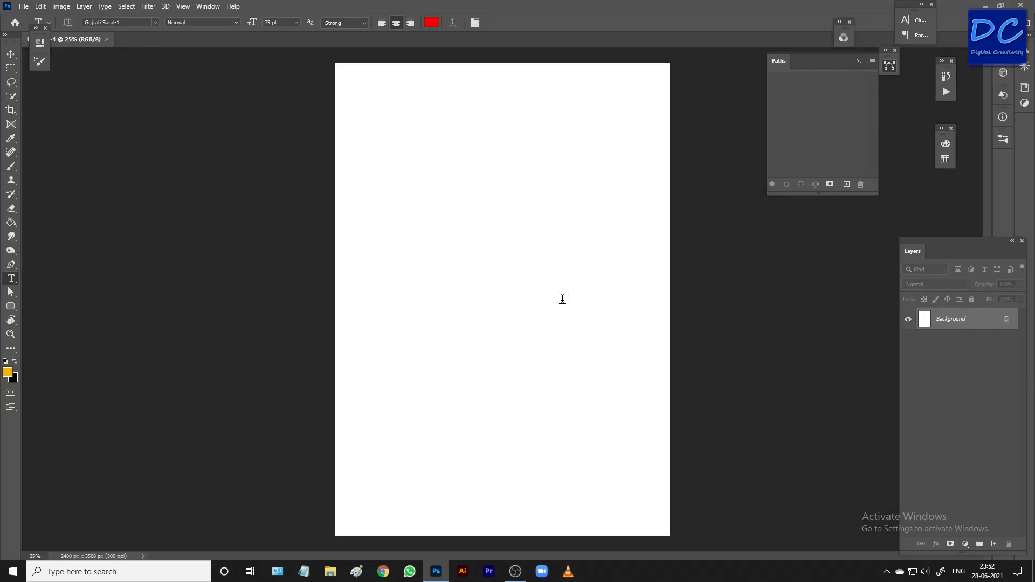
- Rotate the canvas a quarter turn so the page is in landscape orientation
click(81, 8)
mouse_move(43, 3)
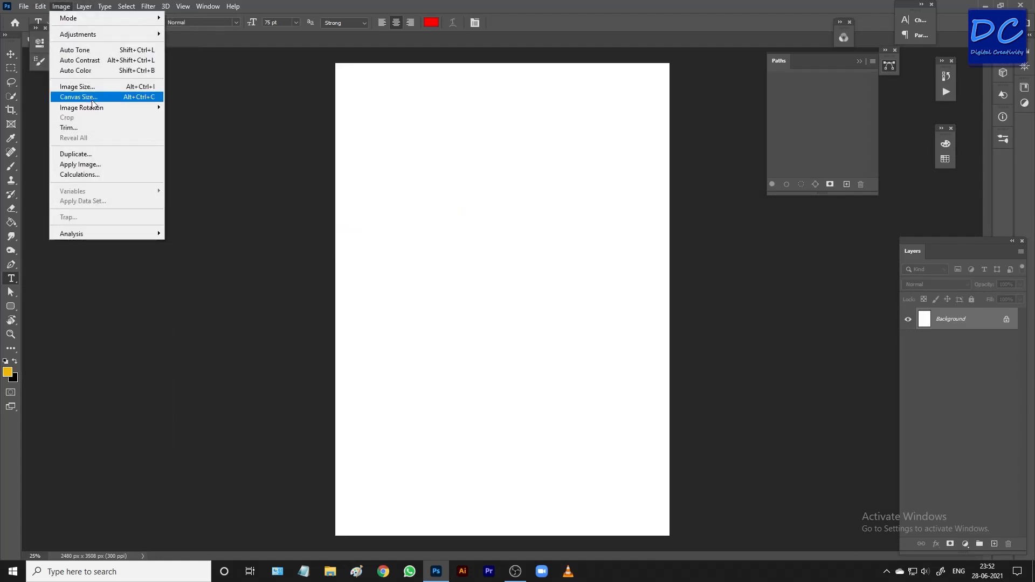
mouse_move(135, 107)
click(218, 120)
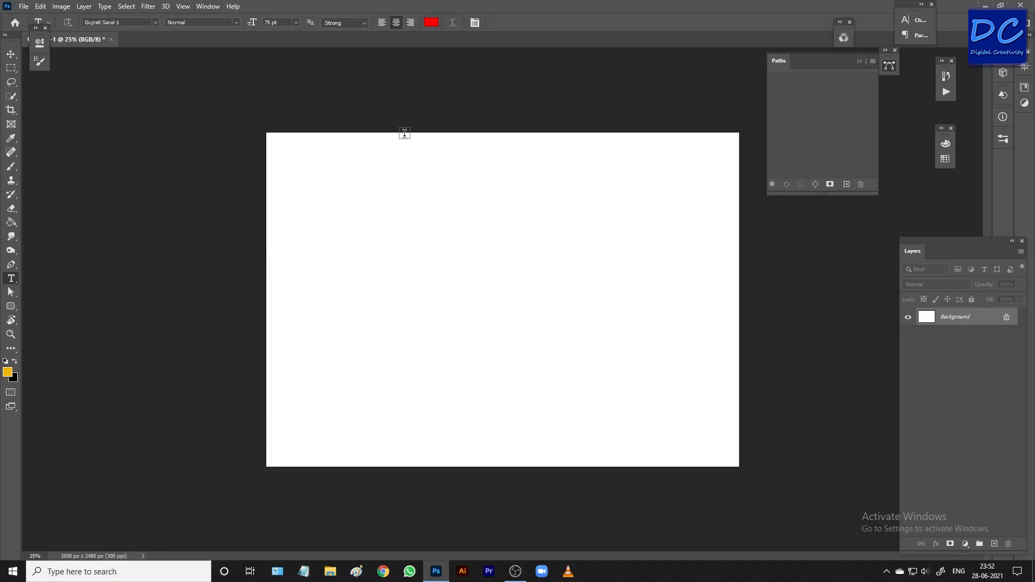
- Set the text colour to dark blue #0f4175 and the font to Berlin Sans FB Demi
click(432, 23)
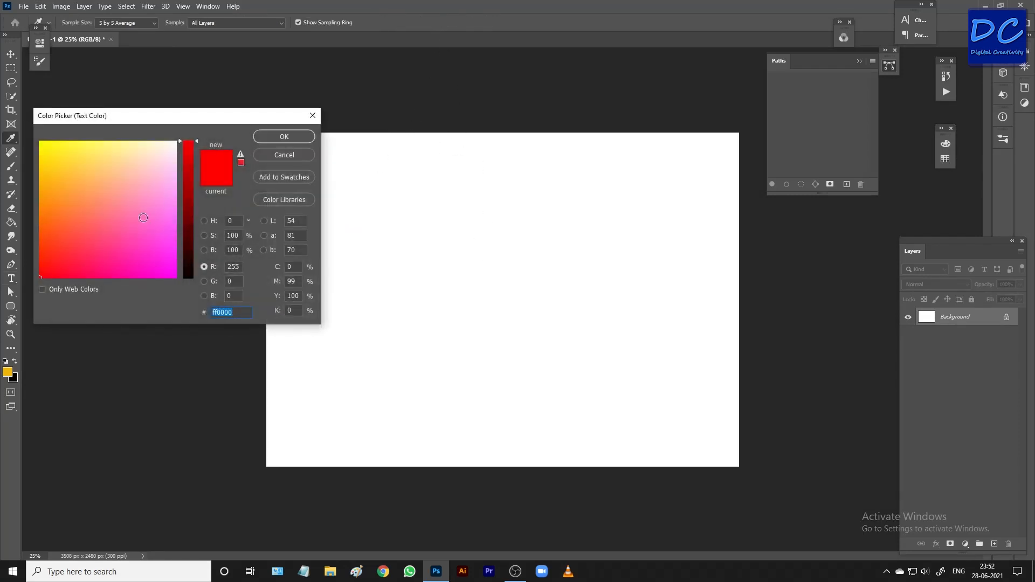
click(102, 243)
click(191, 270)
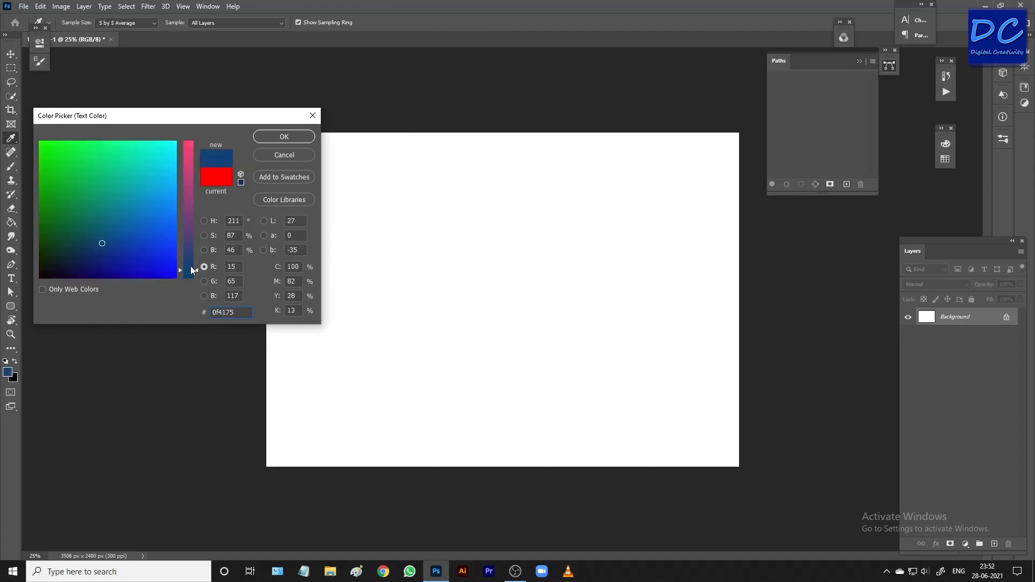
click(299, 137)
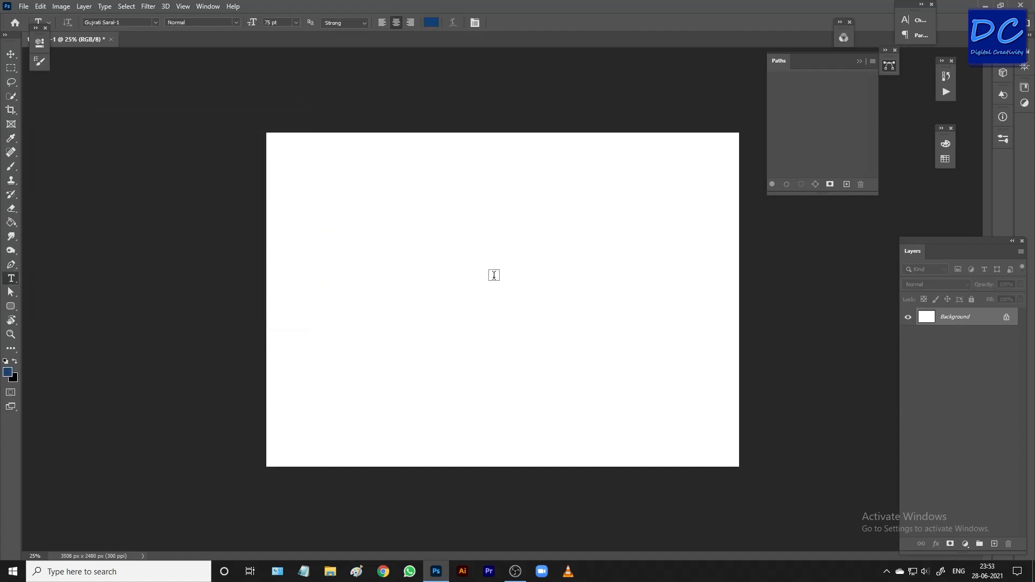
click(155, 22)
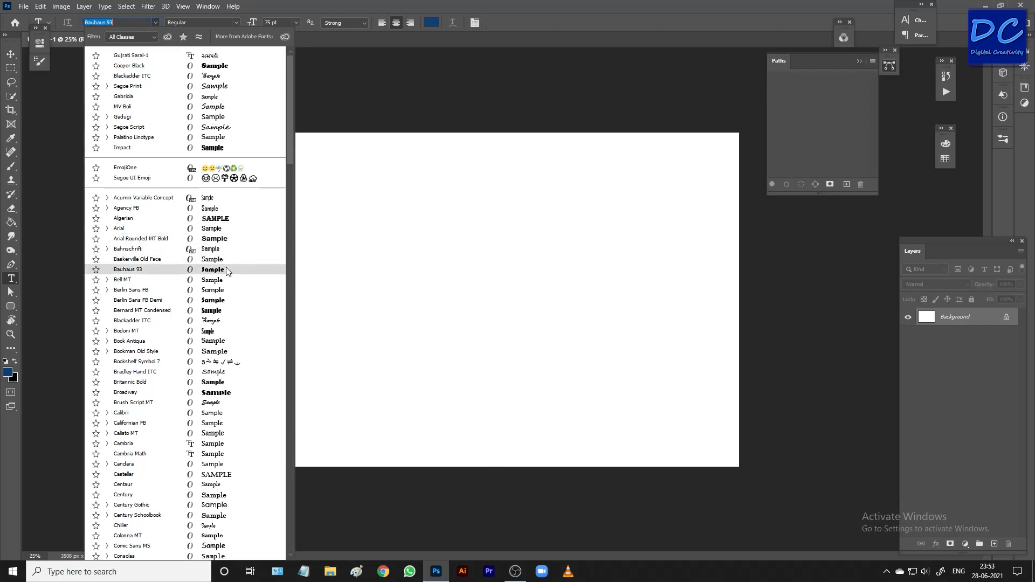
click(233, 301)
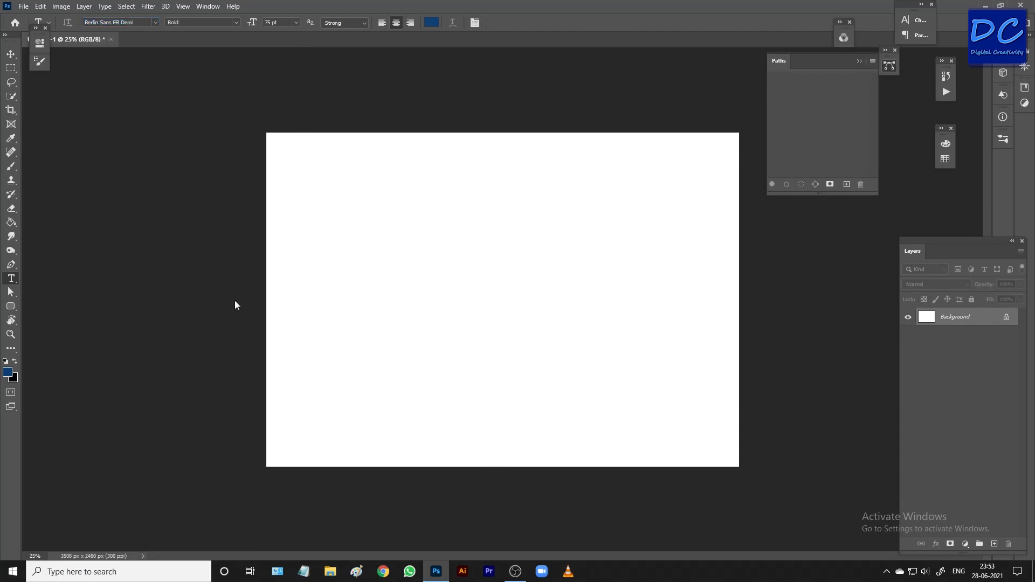
- Add the text "Digital Creativity" and move it to about the centre of the canvas
click(471, 280)
text(D)
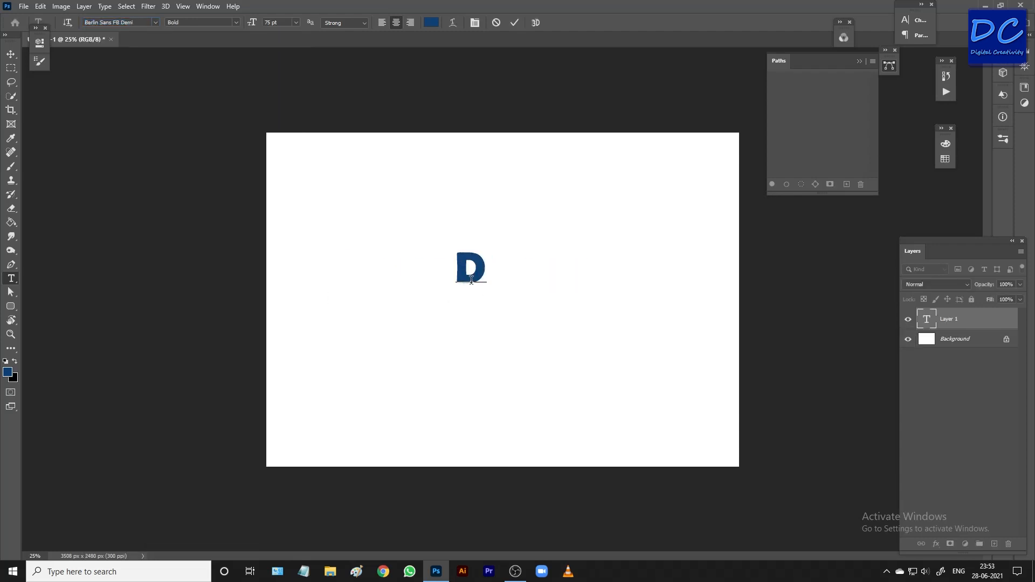
text(igit)
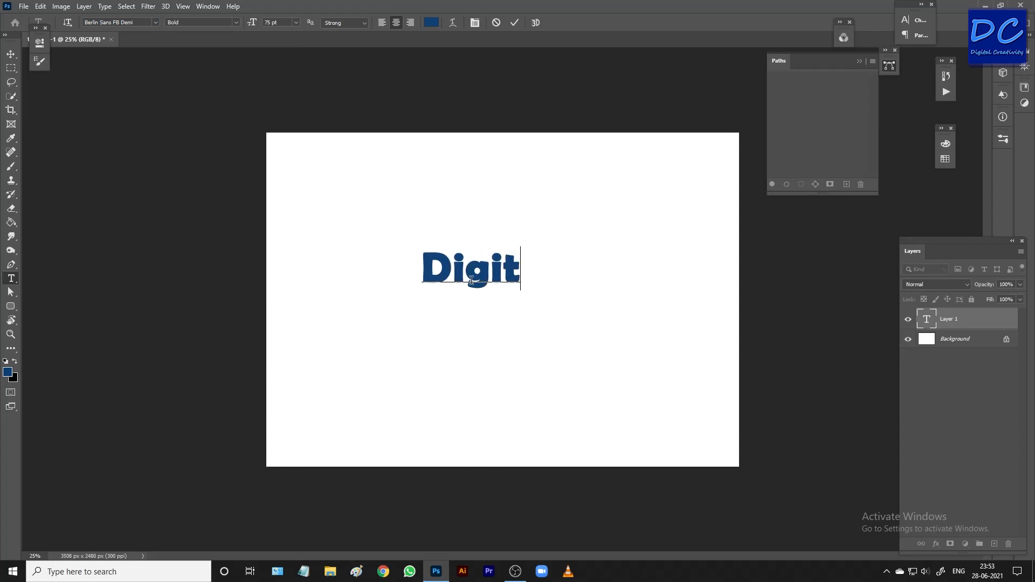
text(al )
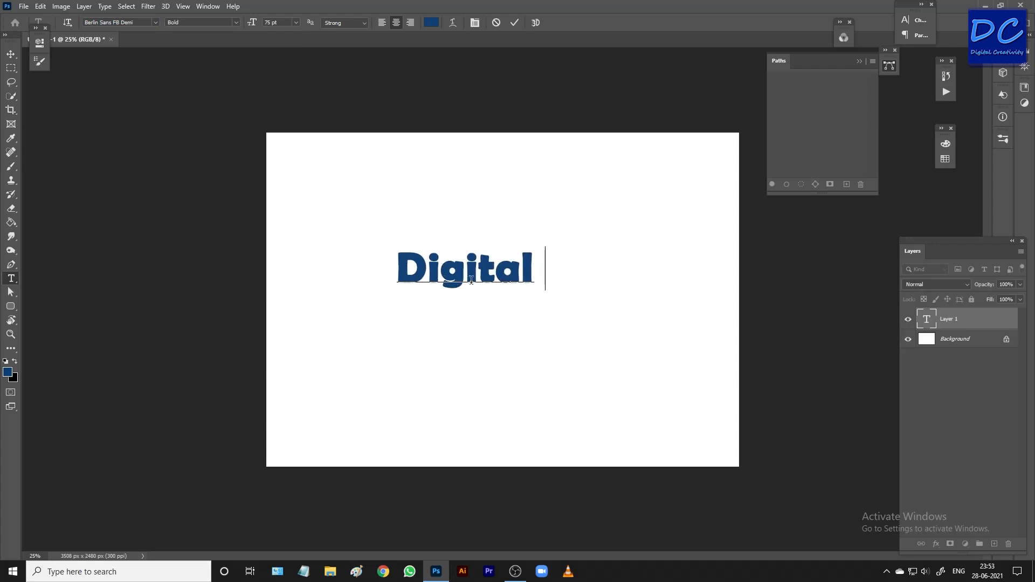
text(Creativity)
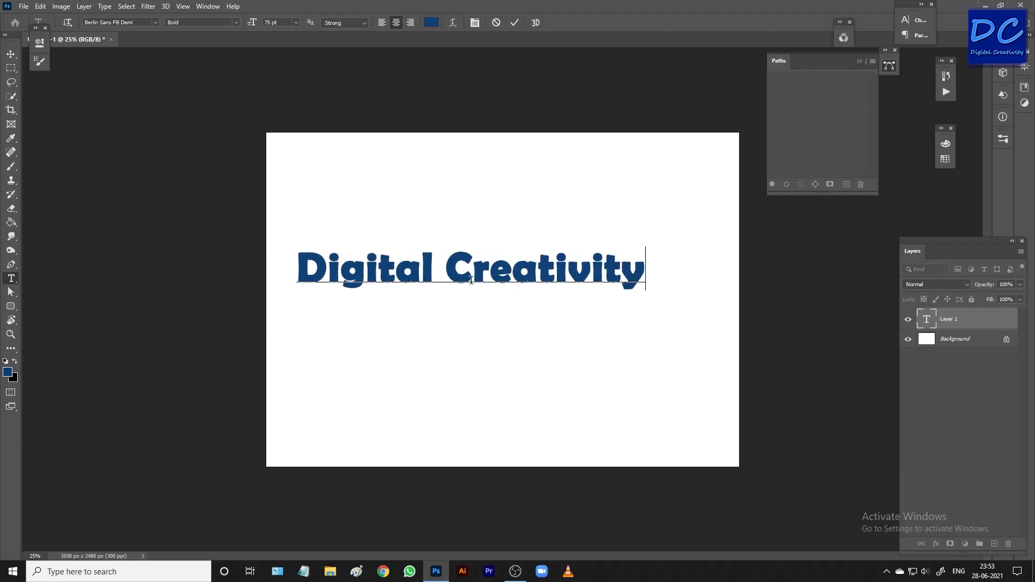
click(515, 24)
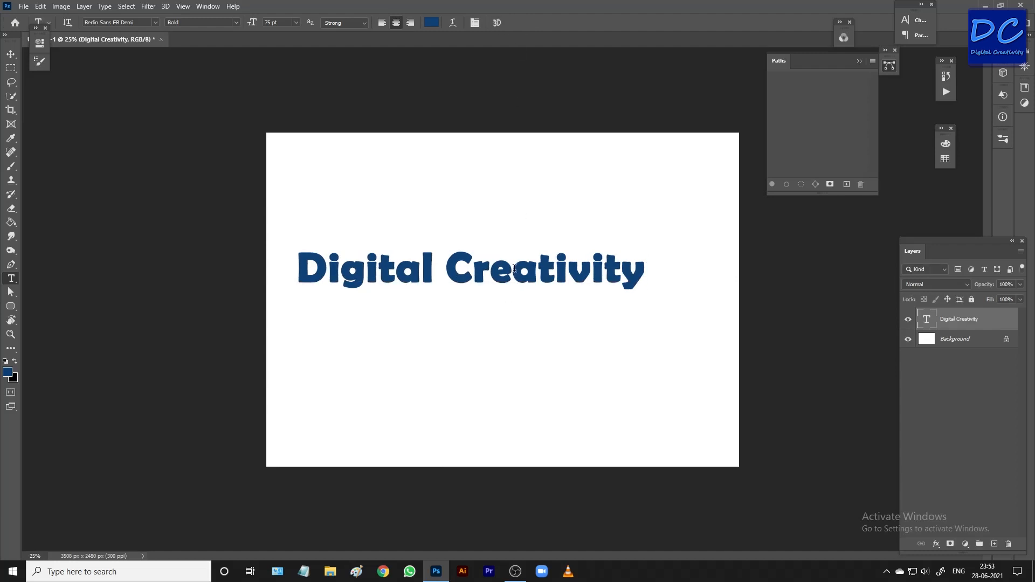
key(v)
drag(531, 281, 558, 311)
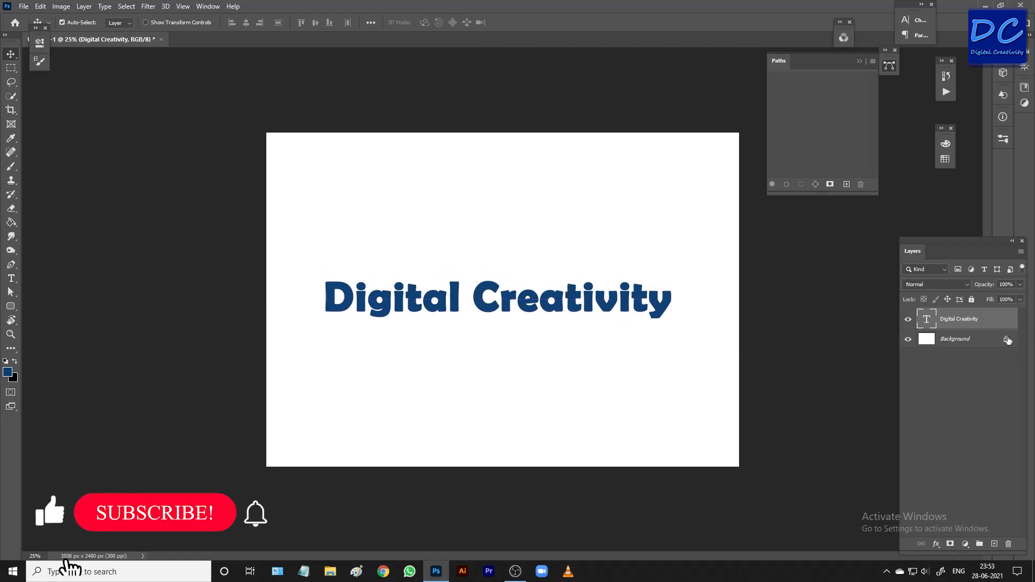
- Unlock the Background layer and add a bright cyan #50ffff Solid Color fill layer above it
click(1007, 340)
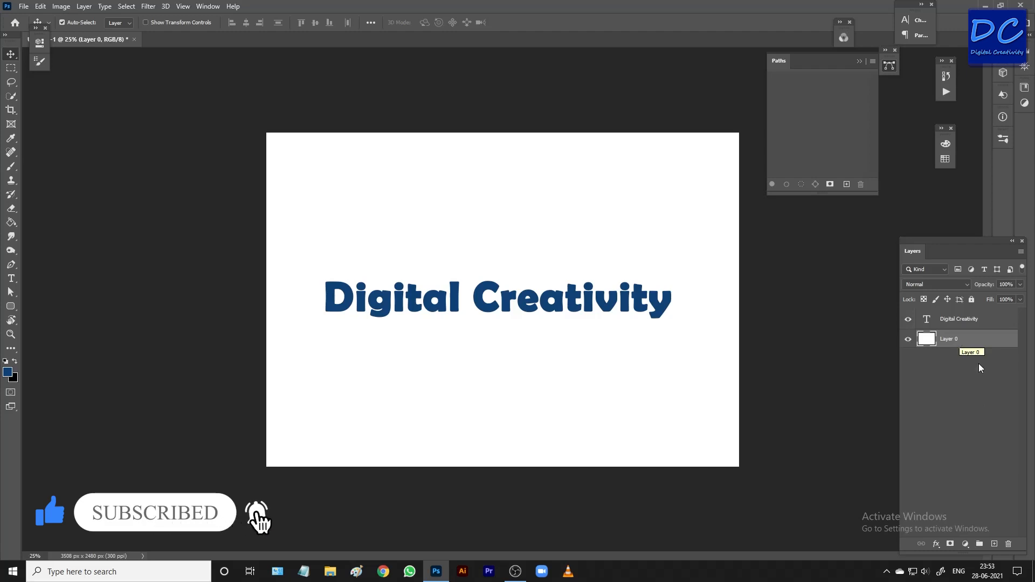
click(966, 545)
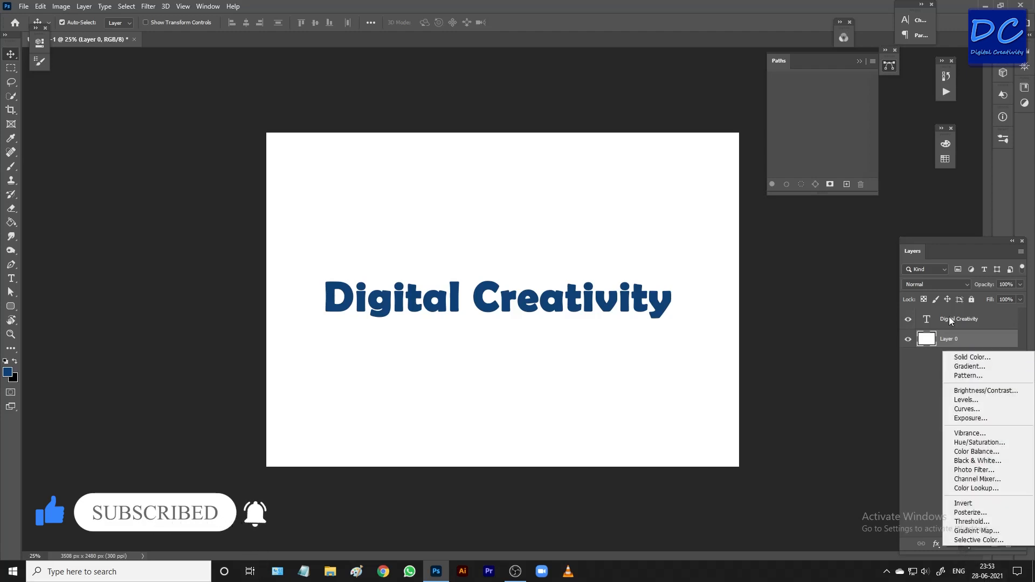
click(972, 357)
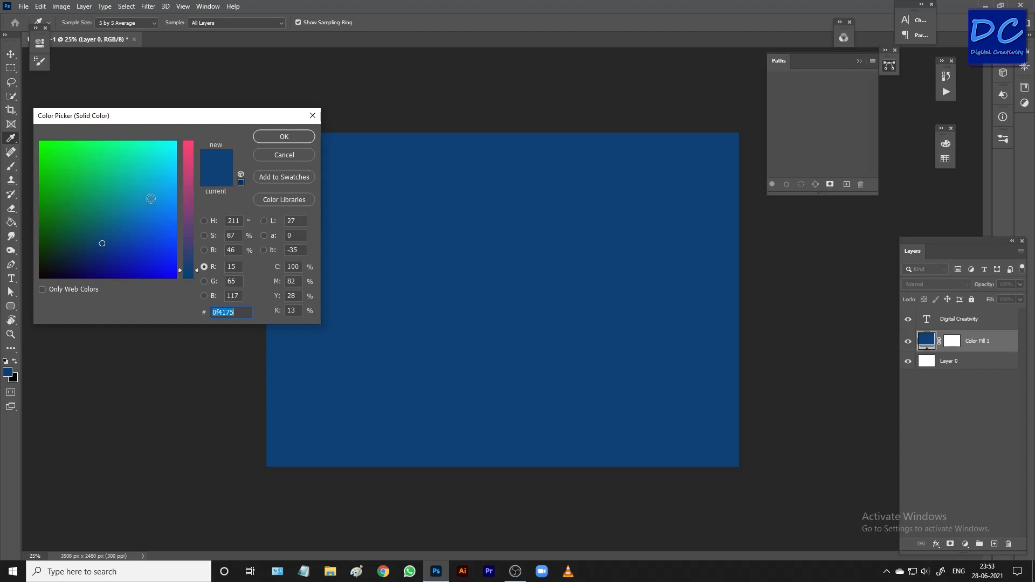
drag(187, 238, 204, 105)
mouse_move(134, 235)
mouse_down()
mouse_move(86, 263)
mouse_move(152, 240)
mouse_move(157, 192)
mouse_move(108, 202)
mouse_move(89, 180)
mouse_move(133, 215)
mouse_move(133, 238)
mouse_move(153, 239)
mouse_move(118, 248)
mouse_move(127, 244)
mouse_up()
mouse_move(186, 189)
mouse_down()
mouse_move(186, 206)
mouse_move(187, 163)
mouse_move(192, 234)
mouse_move(153, 214)
mouse_move(168, 168)
mouse_move(198, 143)
mouse_up()
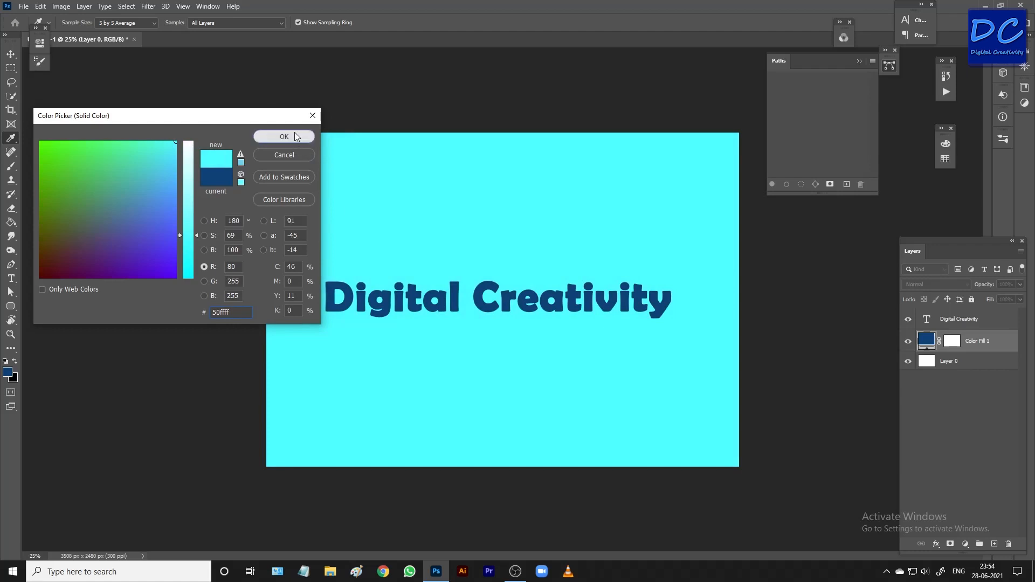
click(294, 135)
- Warp the whole "Digital Creativity" text with the horizontal Arc style at +50% bend, removing its faux bold attribute
scroll(538, 318, up, 1)
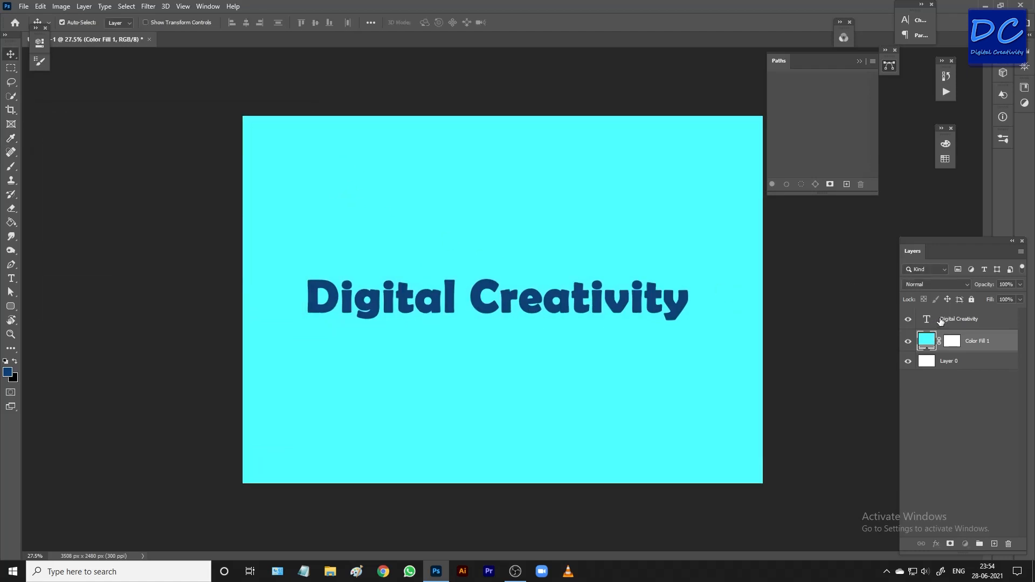
click(936, 321)
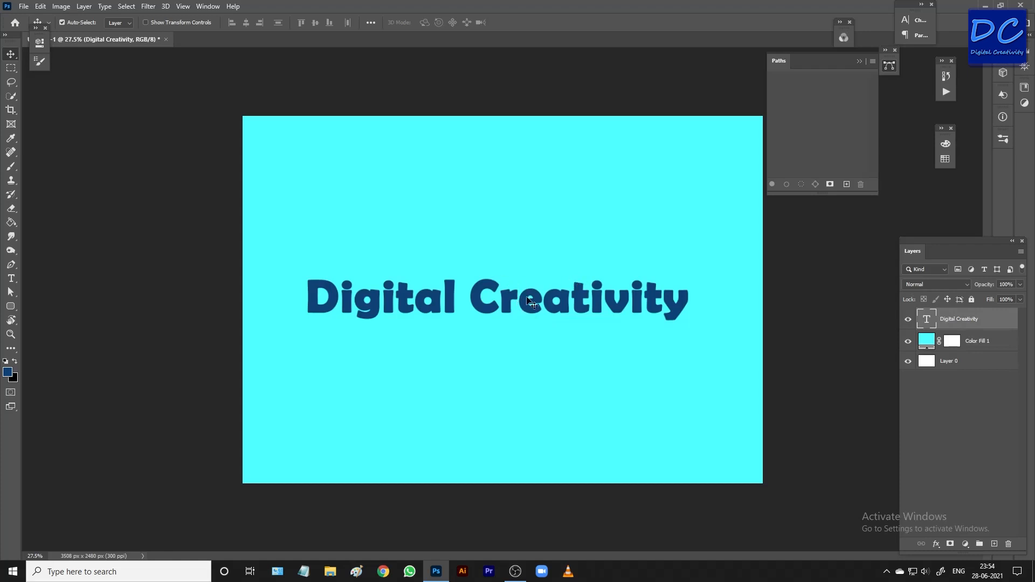
key(t)
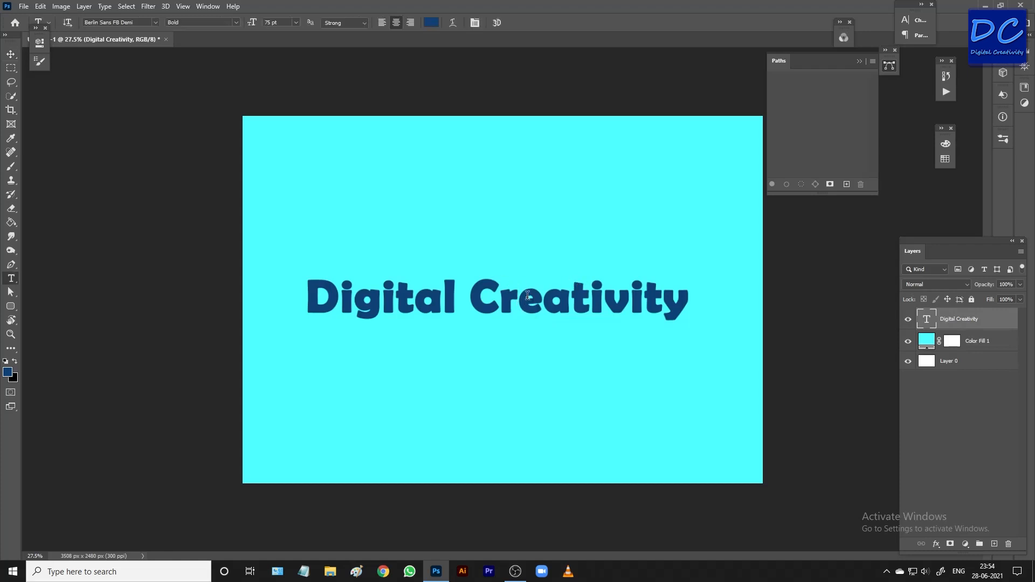
click(528, 295)
key(ctrl)
key(ctrl+a)
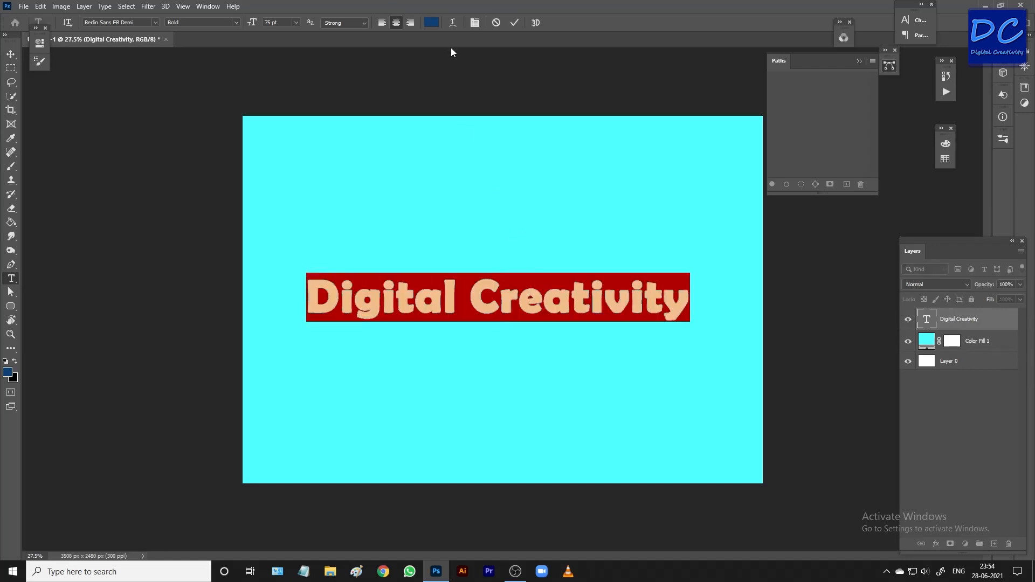
click(452, 23)
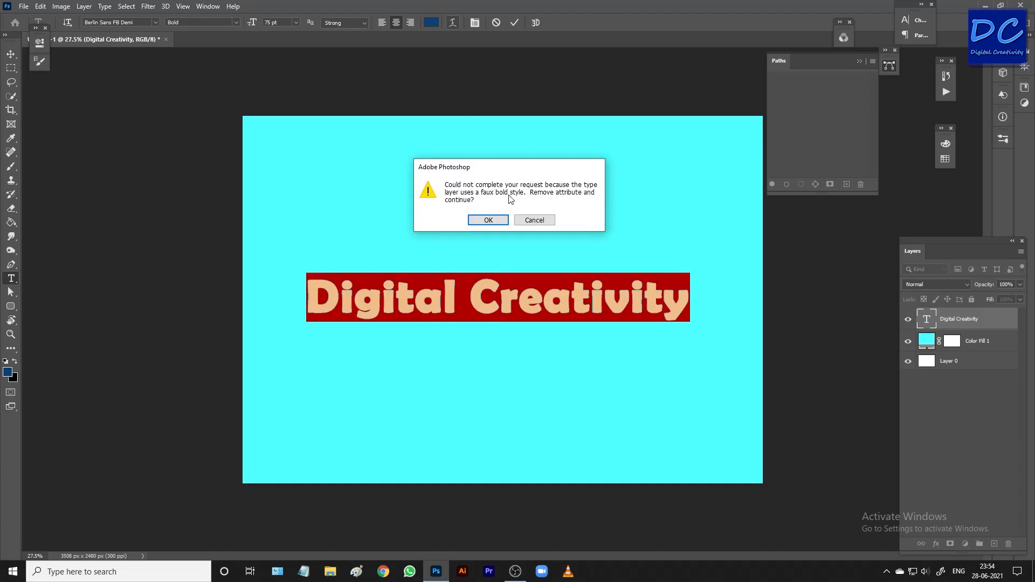
click(495, 221)
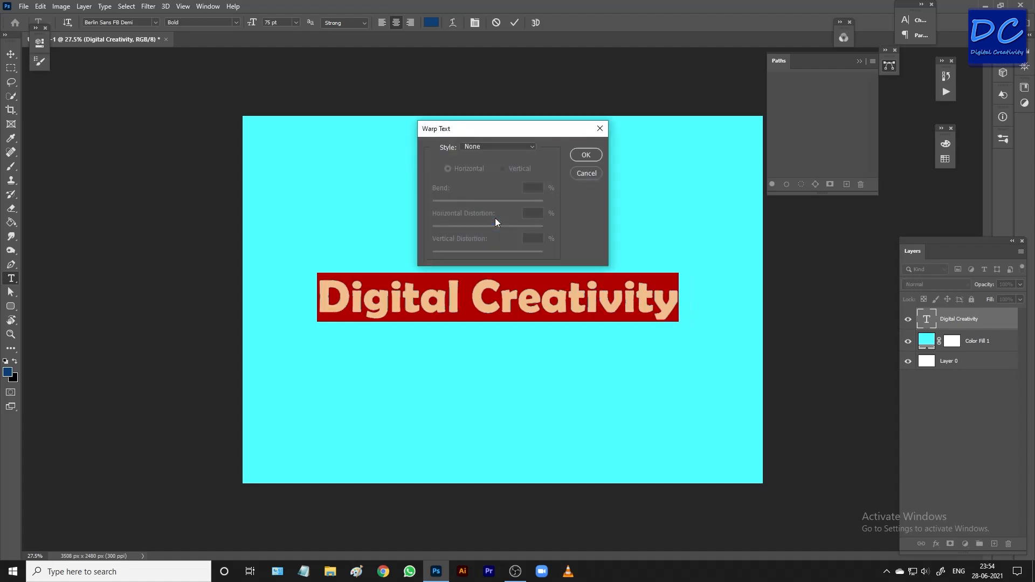
click(495, 147)
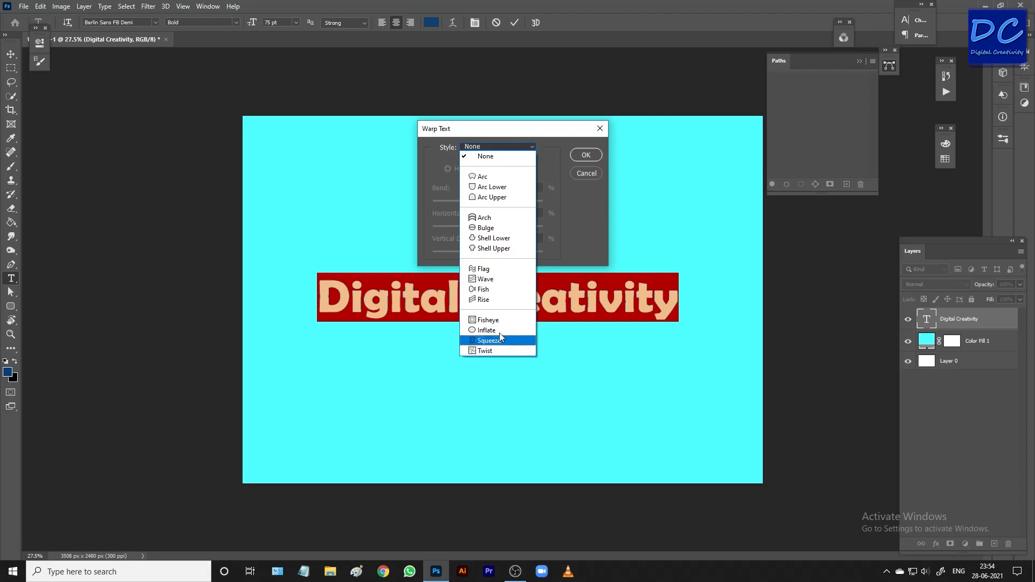
click(482, 176)
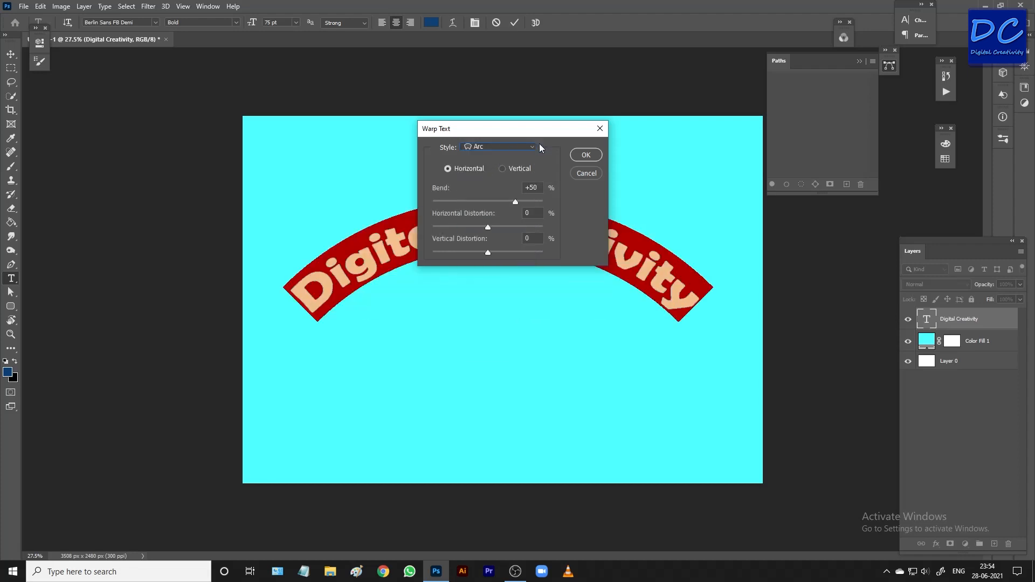
click(587, 155)
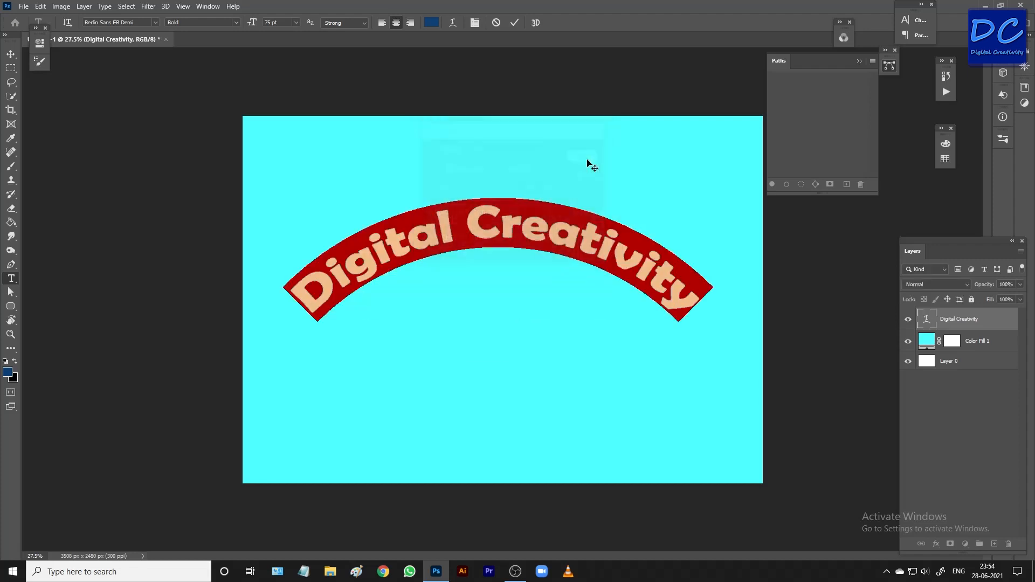
- Try a vertical distortion of +4% on the arc-warped text
click(453, 21)
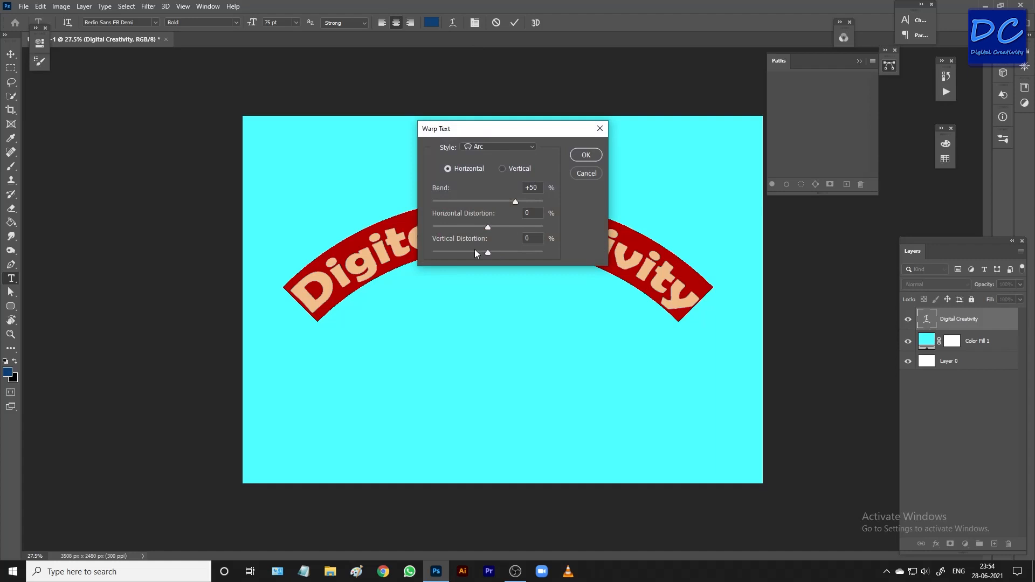
mouse_move(488, 253)
mouse_down()
mouse_move(435, 252)
mouse_move(490, 250)
mouse_up()
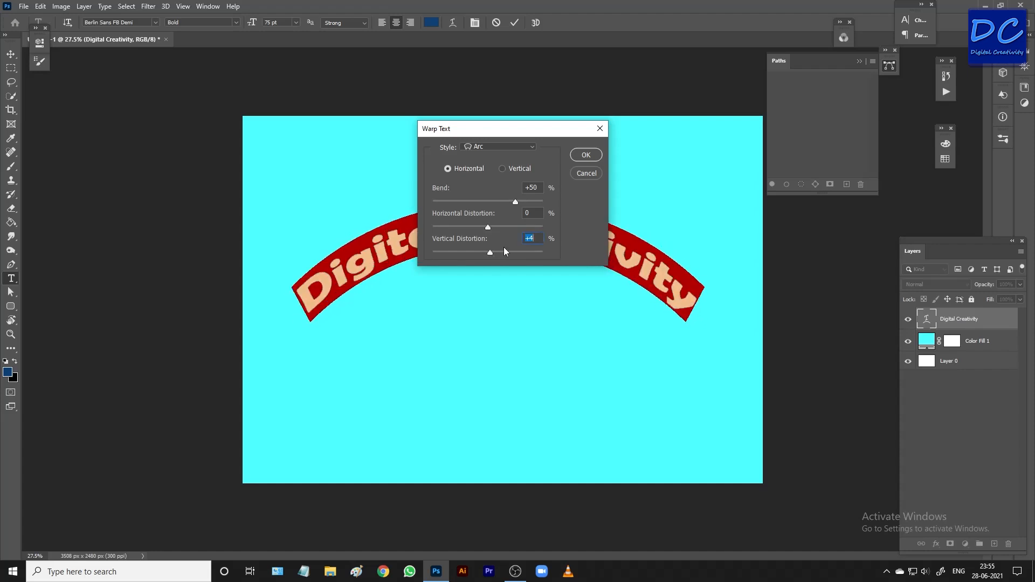
click(589, 154)
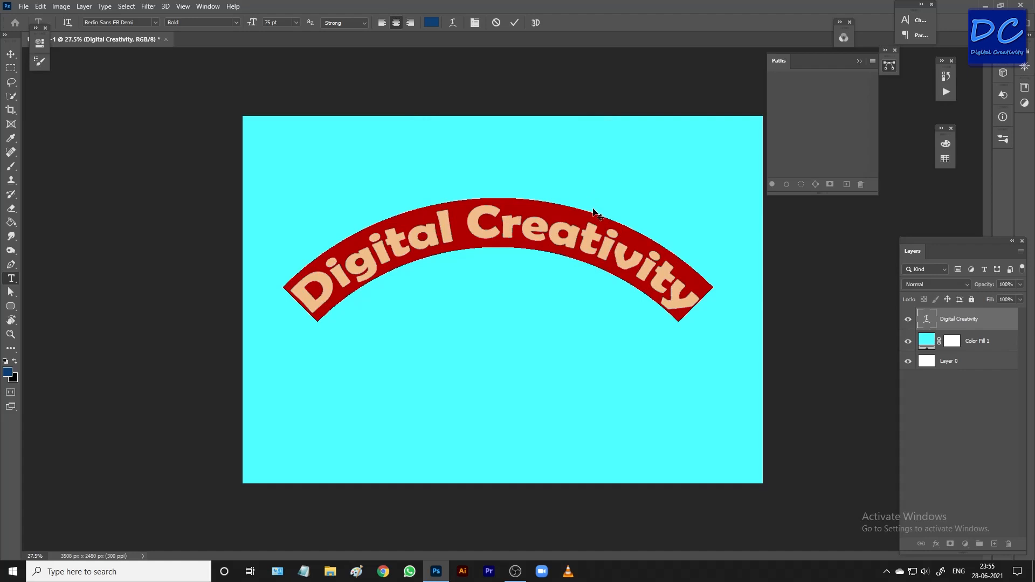
- Commit the arched text edit and move the text slightly lower on the canvas
click(515, 23)
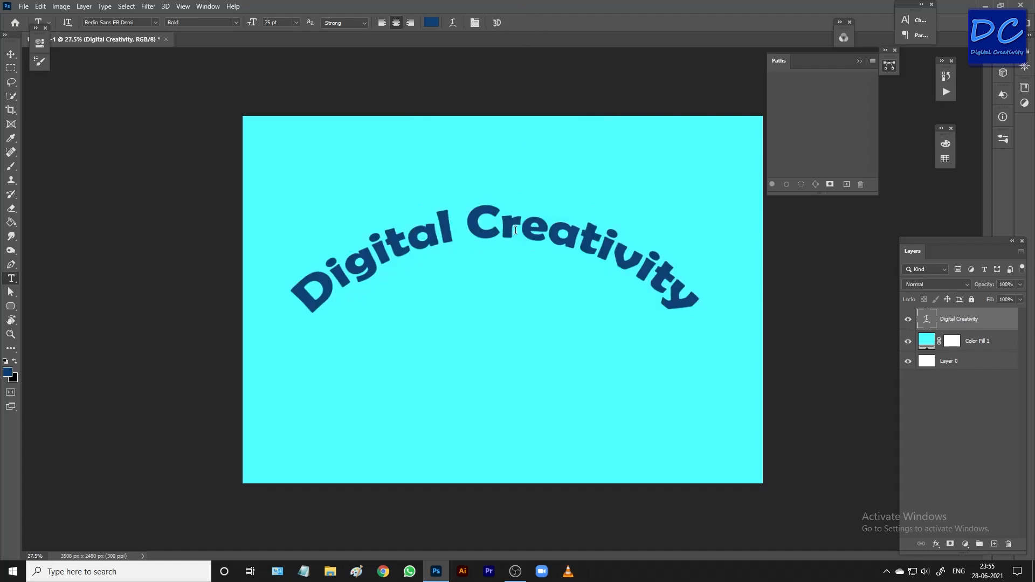
key(v)
drag(513, 225, 521, 240)
- Open the layer style settings of the "Digital Creativity" text layer and enable the Outer Glow effect
right_click(972, 319)
click(879, 85)
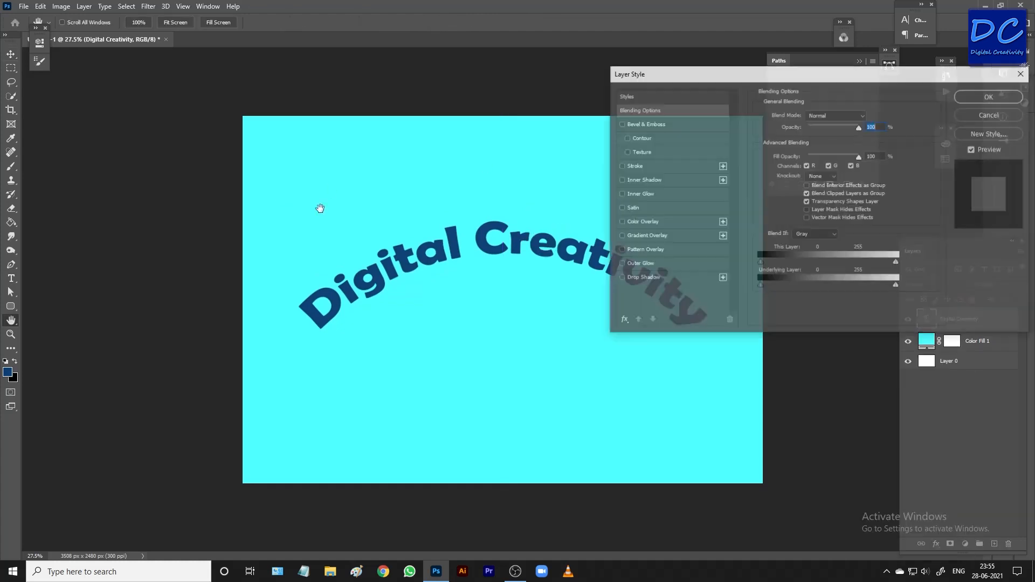
drag(696, 72, 691, 7)
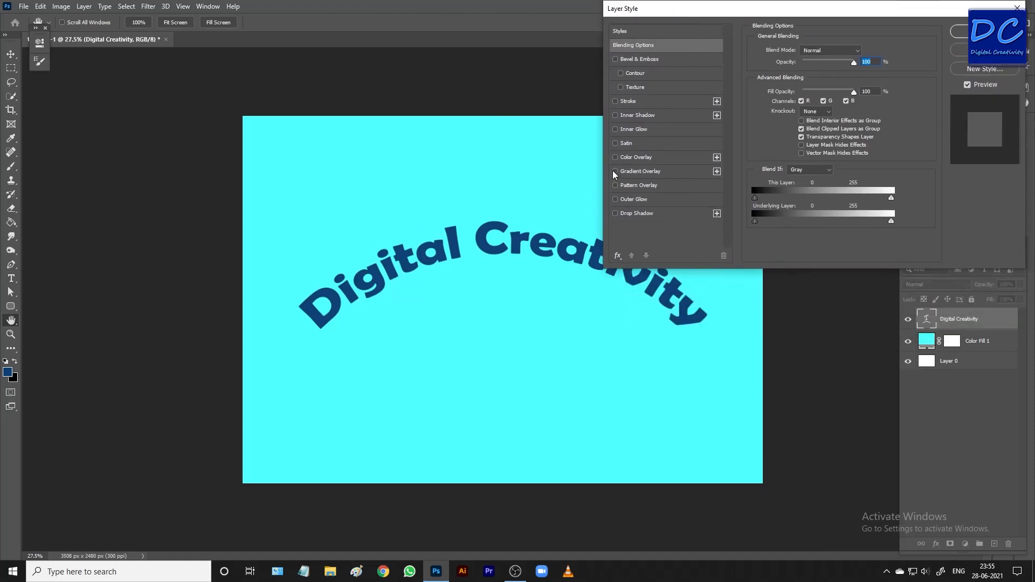
click(616, 200)
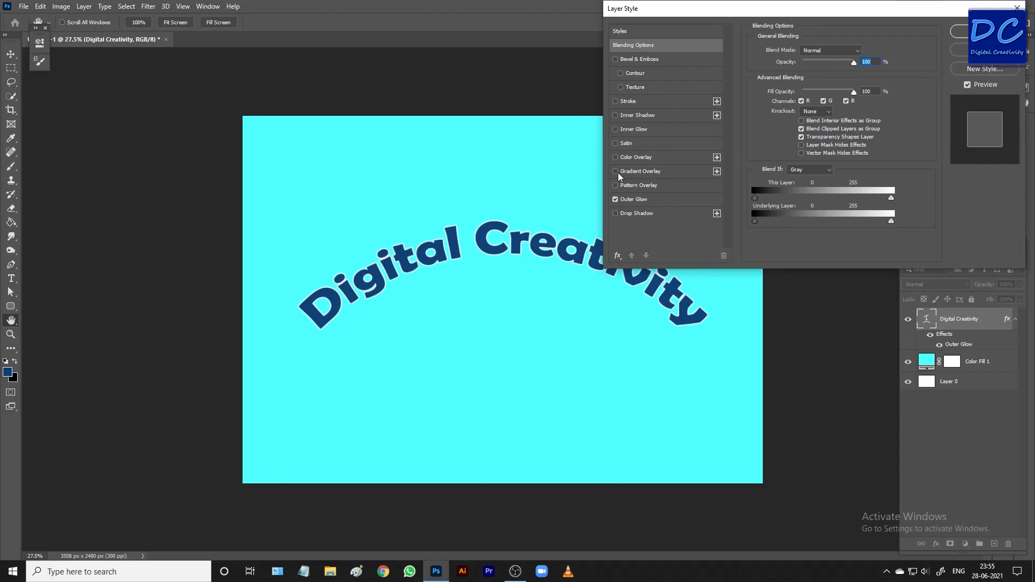
- Try the Gradient Overlay and Color Overlay effects on the text
click(616, 172)
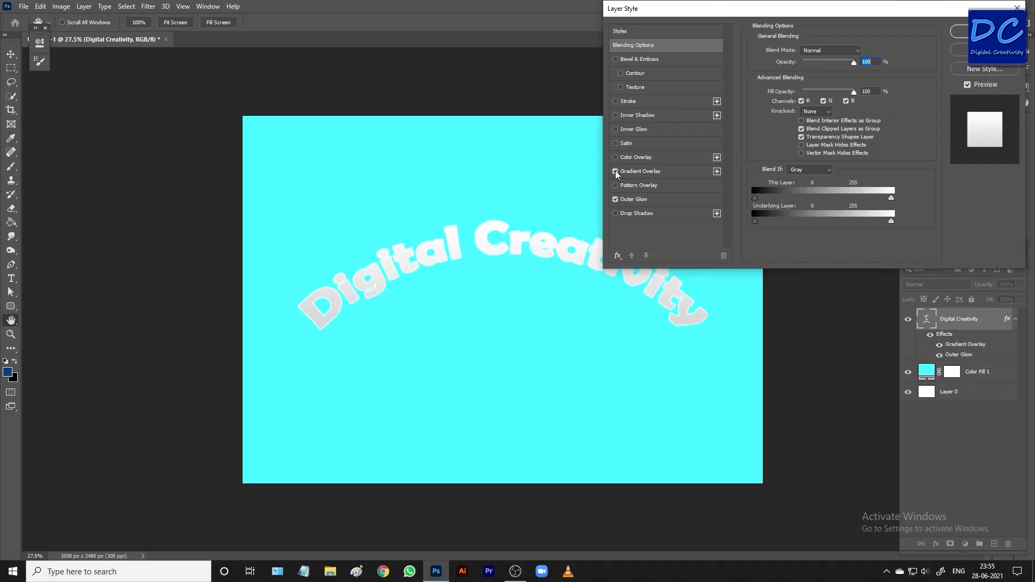
click(615, 172)
click(615, 157)
click(615, 158)
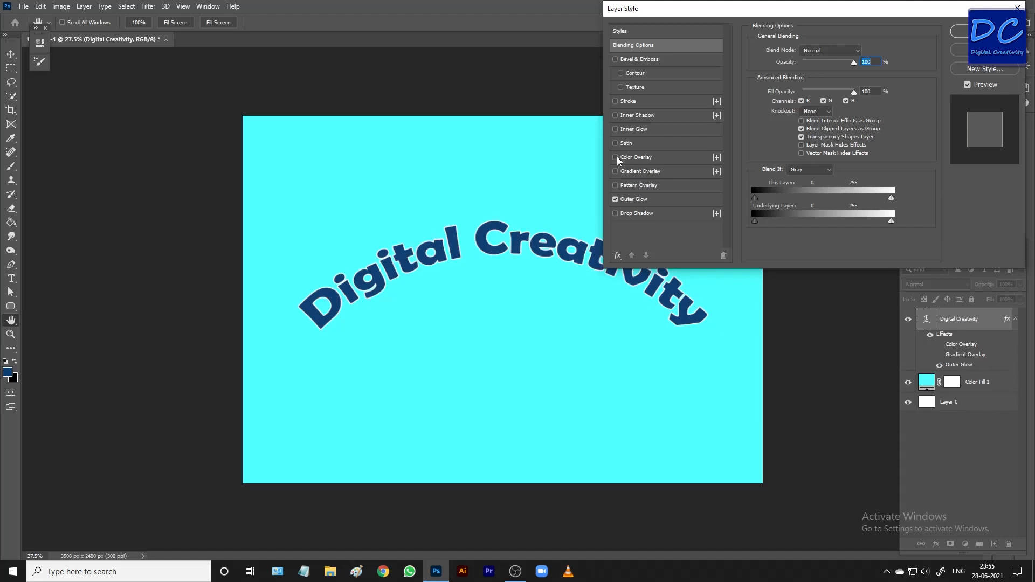
- Apply a Color Overlay effect to the text in dark brown #552d00
click(615, 158)
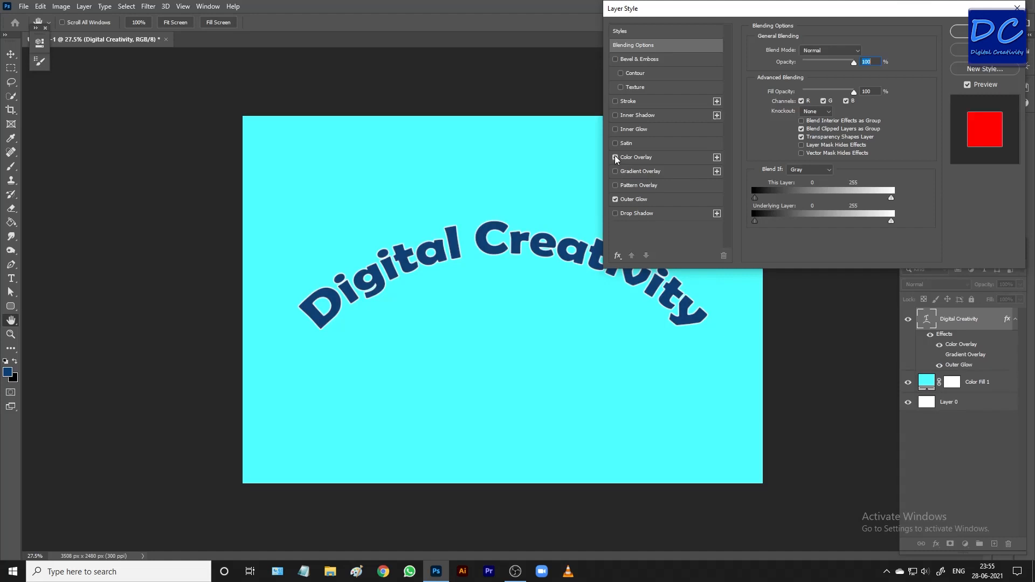
click(658, 158)
click(864, 52)
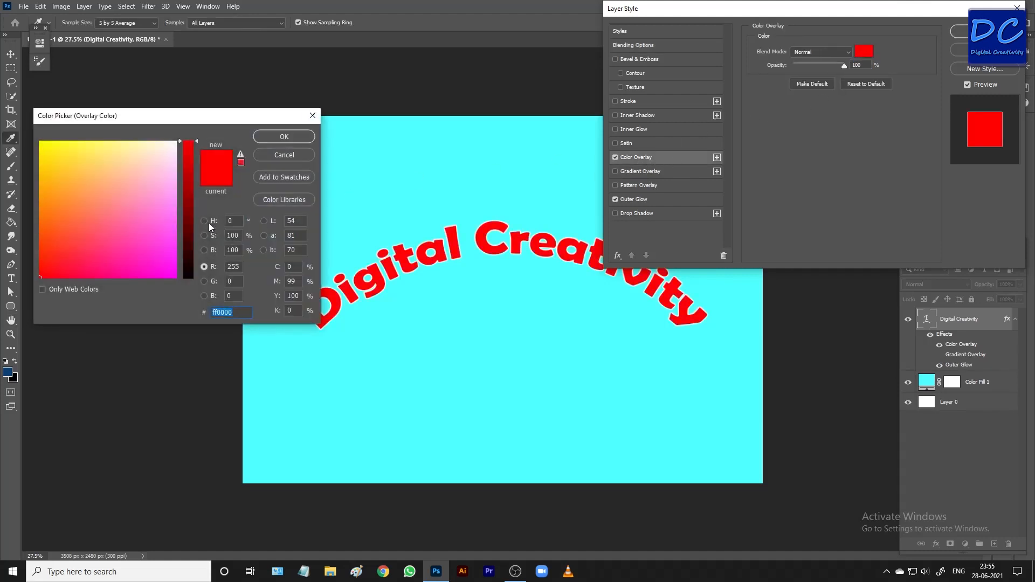
click(188, 233)
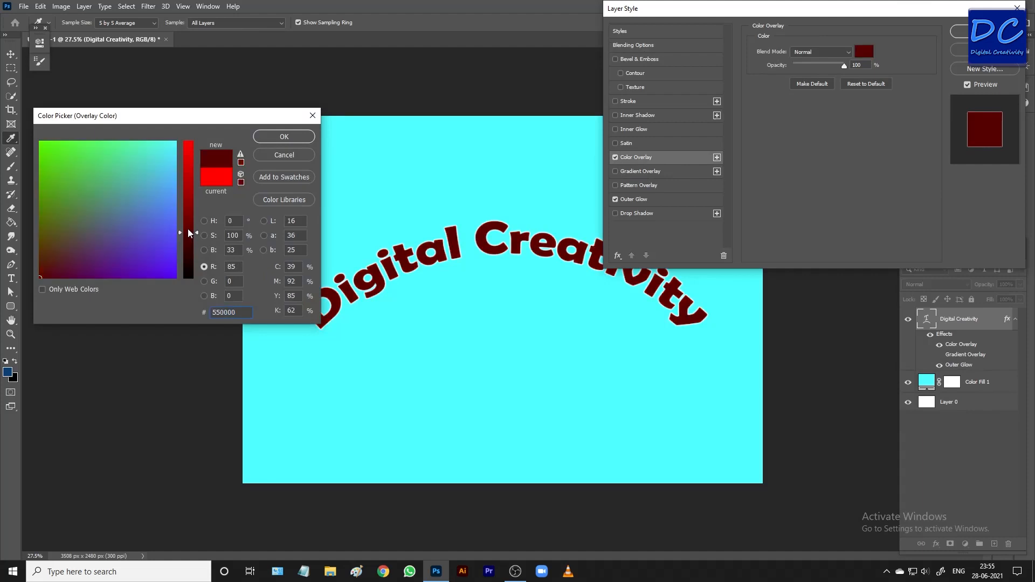
click(150, 200)
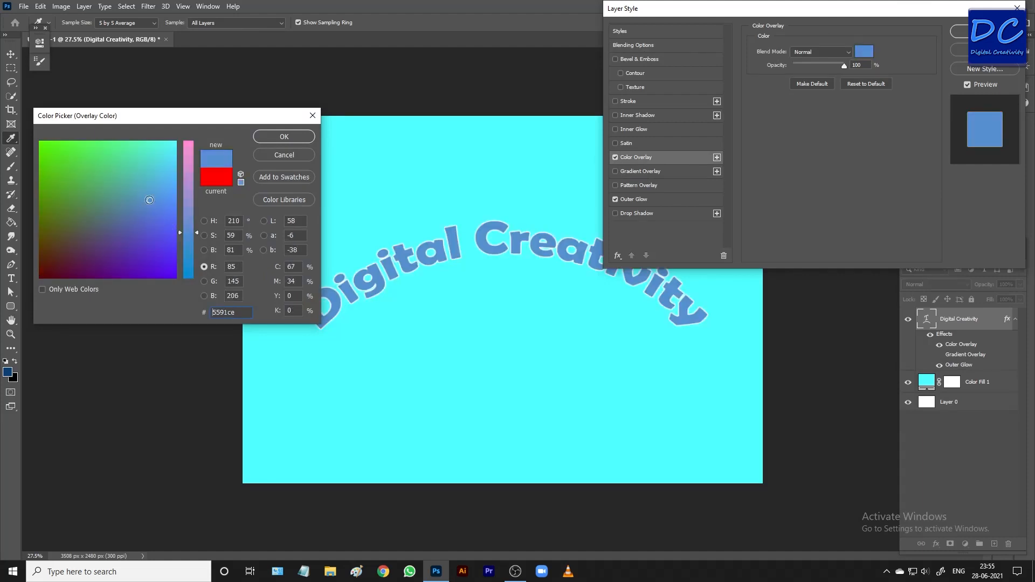
mouse_move(148, 186)
mouse_down()
mouse_move(143, 157)
mouse_move(96, 166)
mouse_move(28, 156)
mouse_move(29, 246)
mouse_up()
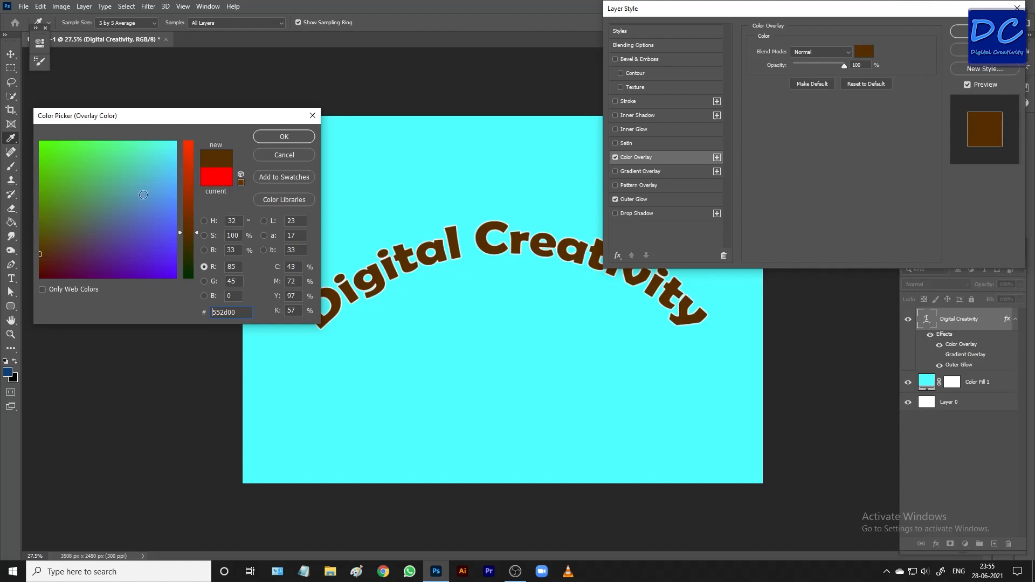
click(276, 137)
key(h)
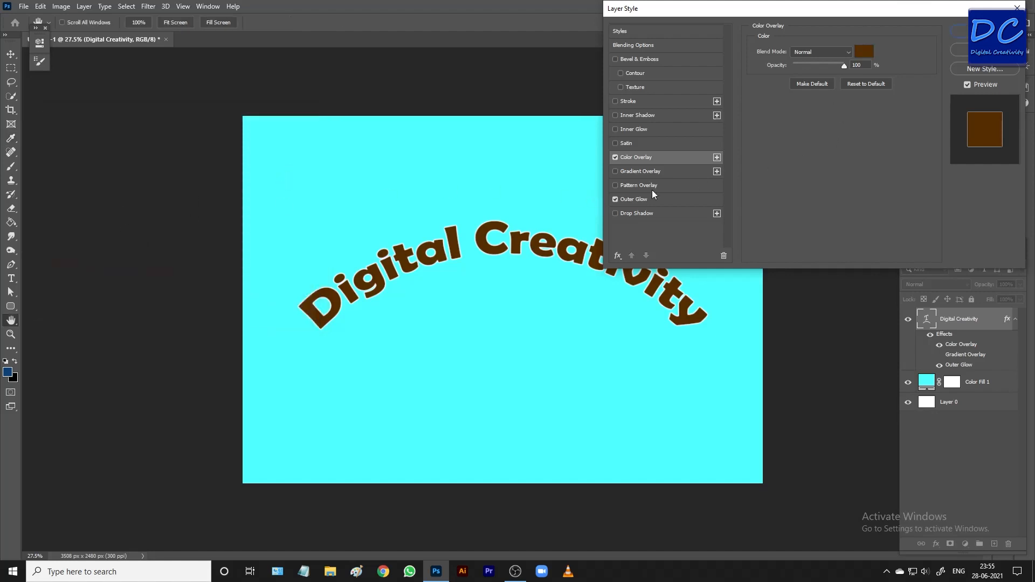
- Add a Bevel & Emboss effect with the Inner Bevel style to the text, leaving its Contour option off
click(635, 60)
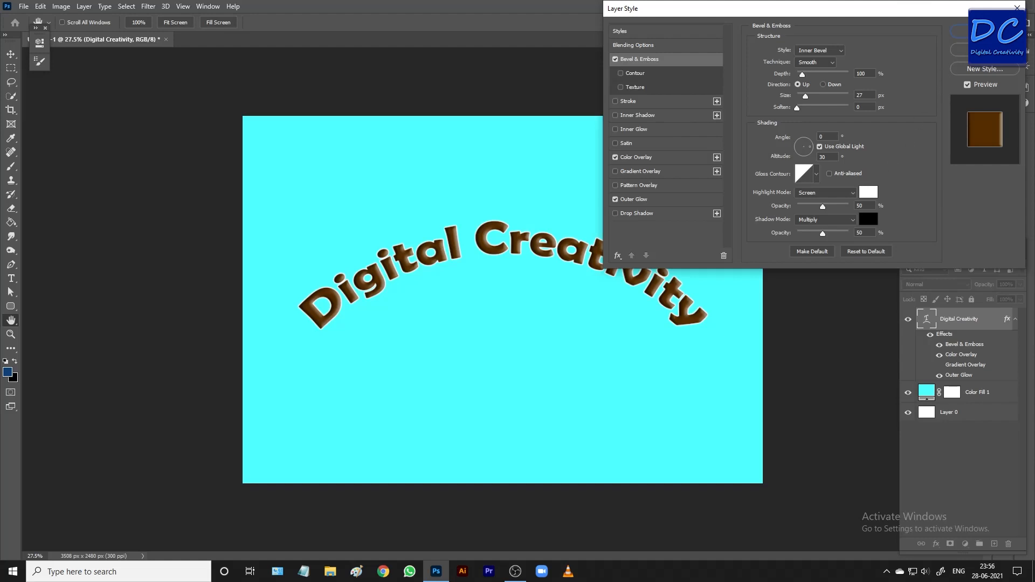
click(621, 73)
click(640, 74)
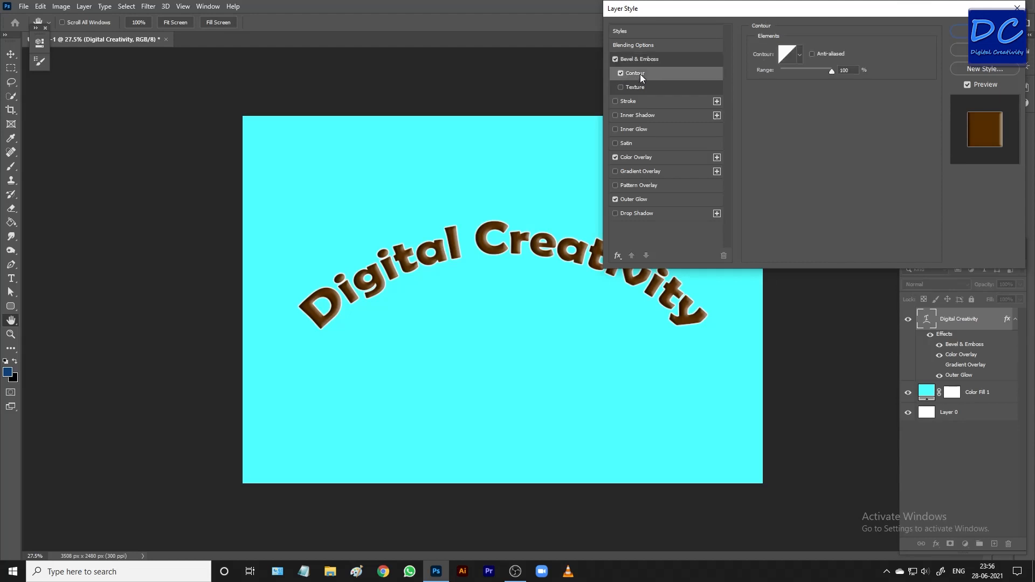
click(620, 74)
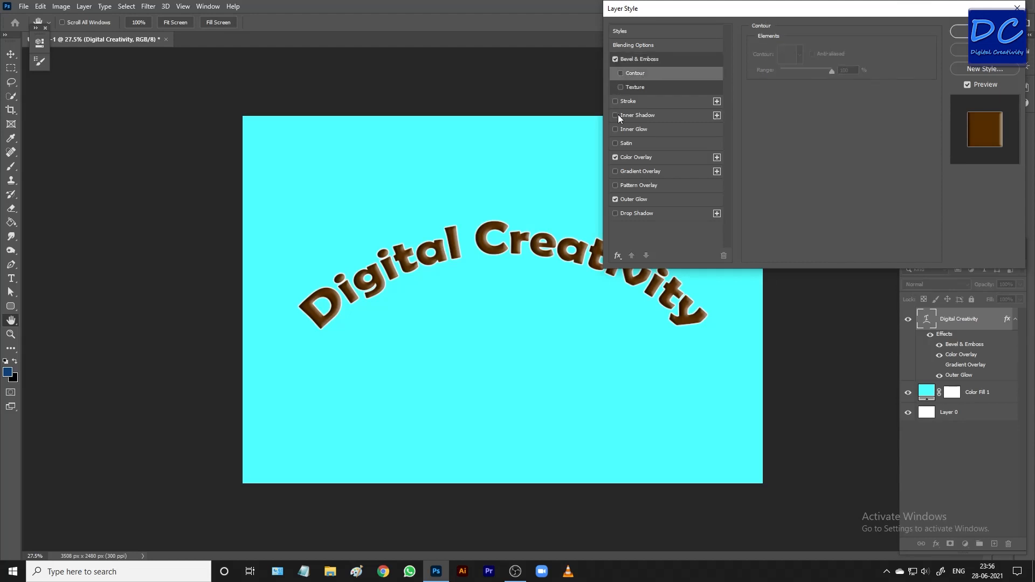
- Enable the Satin effect on the text and set its color to a dark olive-brown
click(615, 143)
click(632, 142)
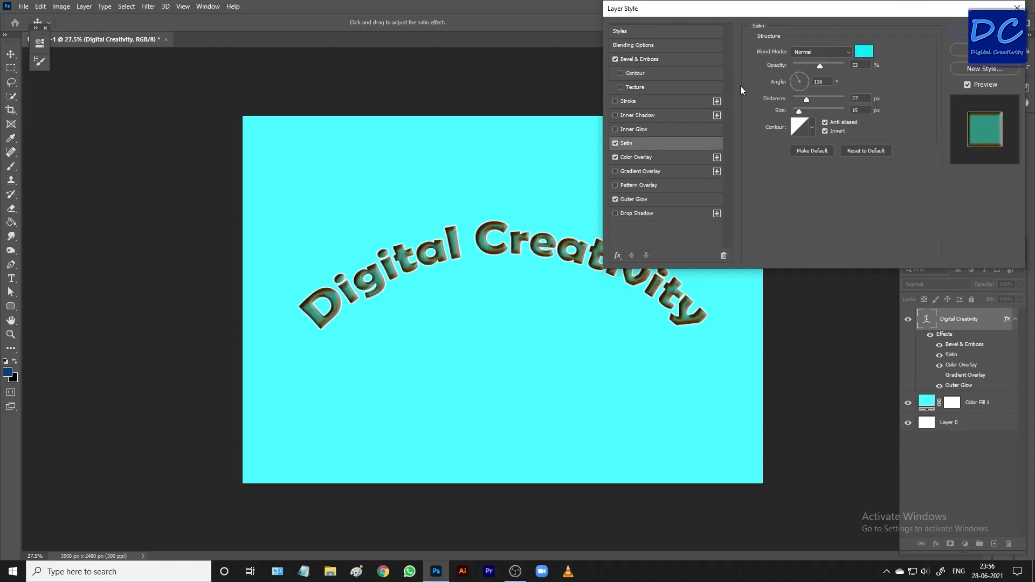
click(861, 52)
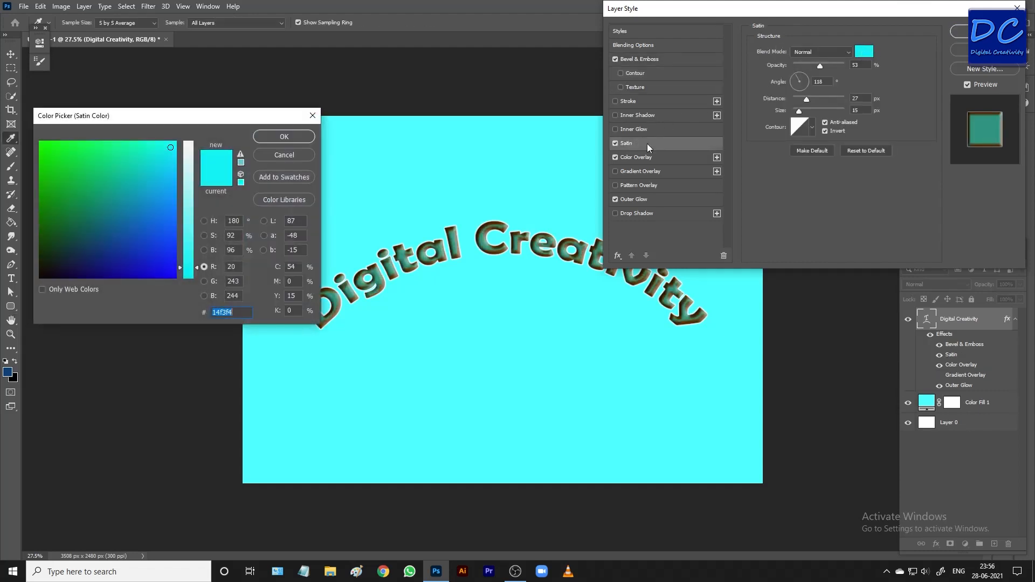
click(40, 255)
drag(182, 199, 185, 231)
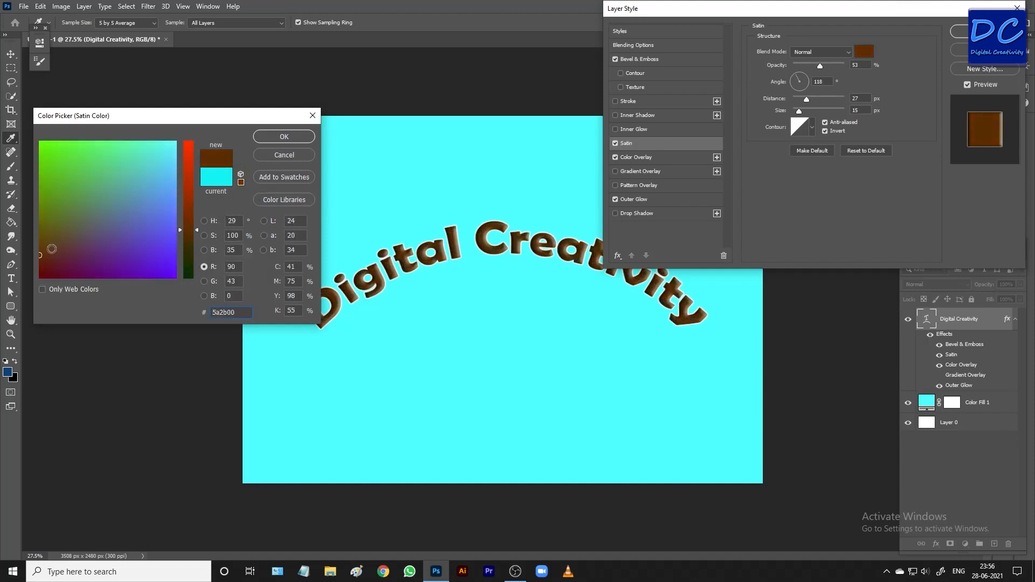
drag(49, 248, 20, 242)
click(285, 136)
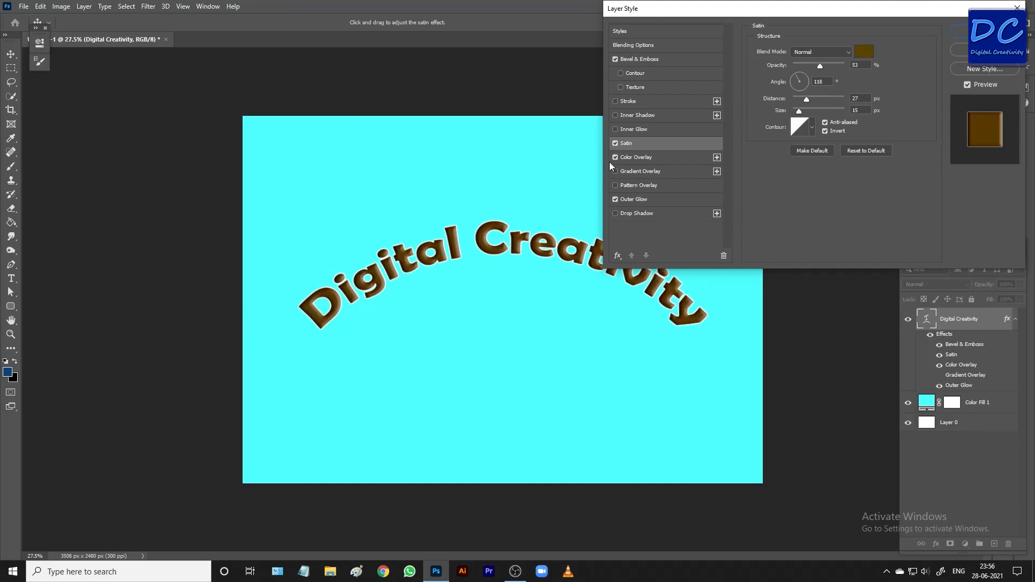
- Set the Satin effect's blend mode to Color Dodge and its opacity to 88%, after trying Overlay
click(615, 143)
click(616, 144)
drag(820, 63, 819, 45)
click(813, 51)
click(804, 184)
click(814, 53)
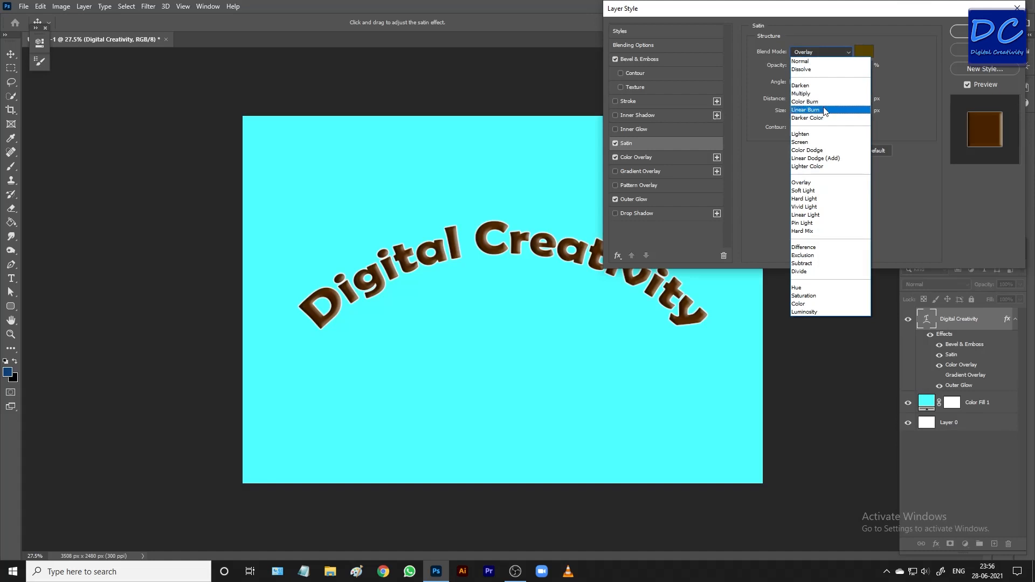
click(822, 151)
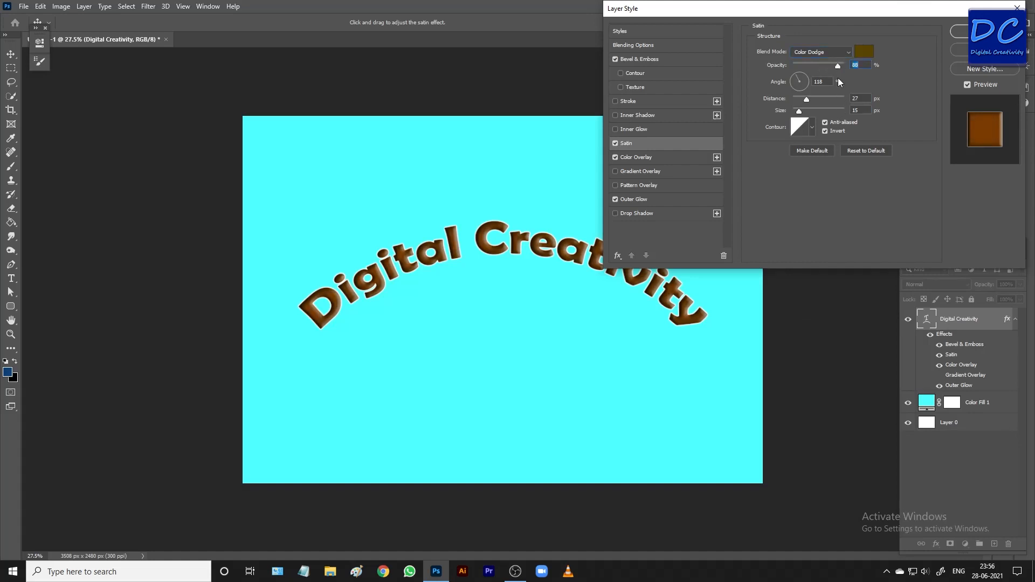
- Set the Satin distance to 20 px and size to 6 px, choose the fourth contour preset, and apply the layer style
drag(807, 99, 798, 118)
click(813, 128)
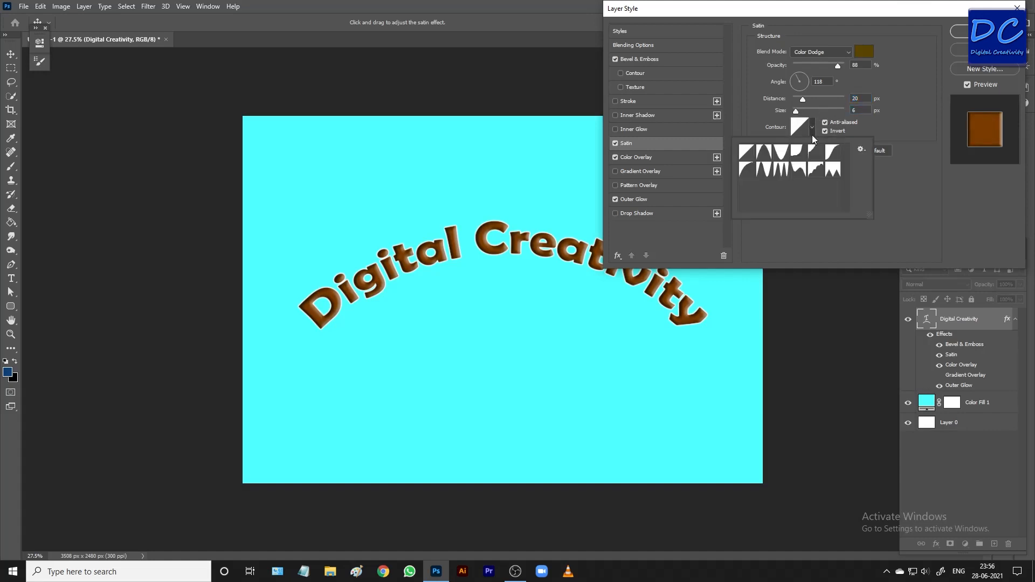
click(765, 152)
click(785, 153)
click(798, 155)
click(982, 31)
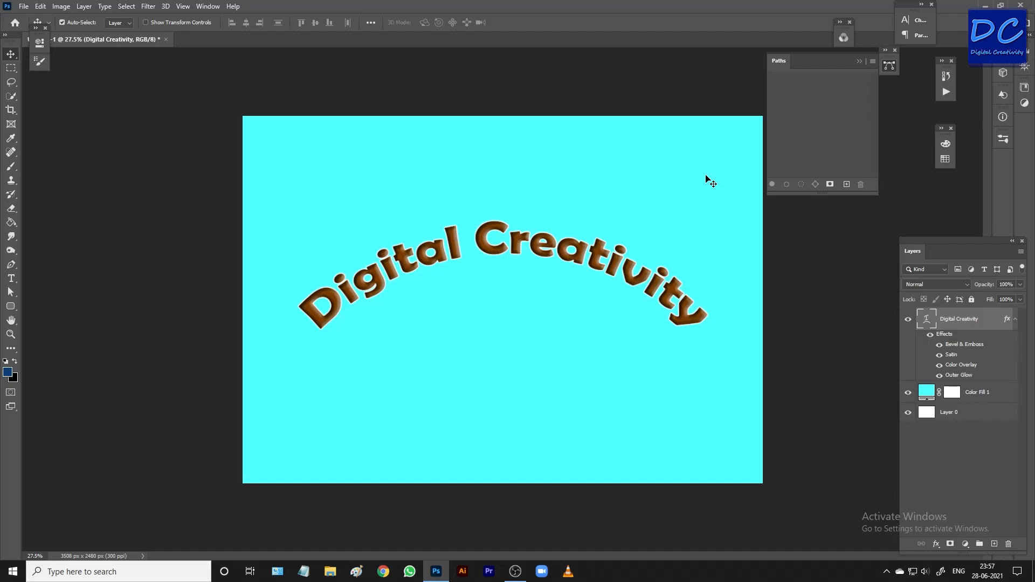
- Start saving the design in JPEG format to the Digital Creativity folder inside Photo2art0.2 on the E: drive
key(ctrl)
key(ctrl+s)
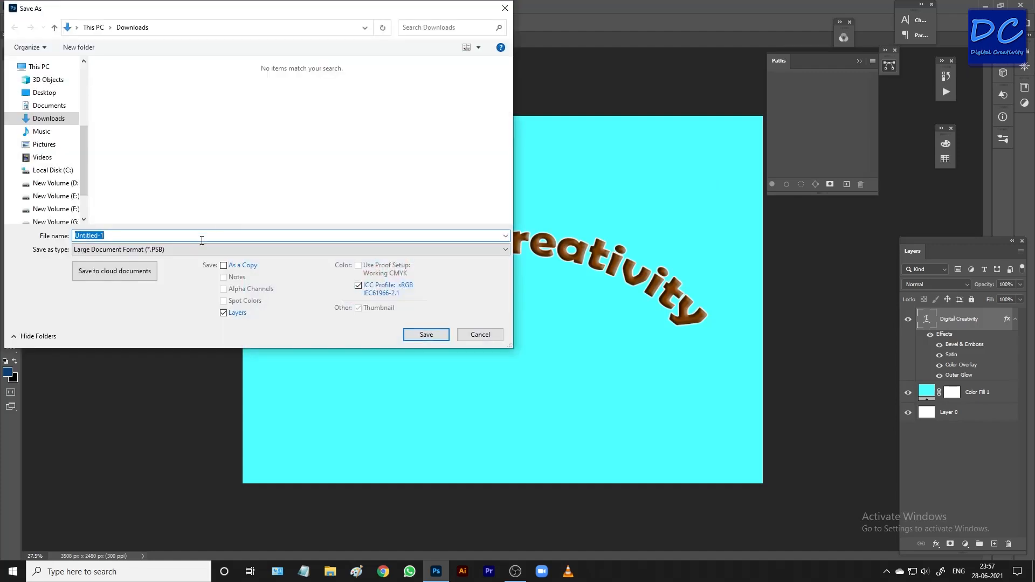
click(194, 250)
click(161, 323)
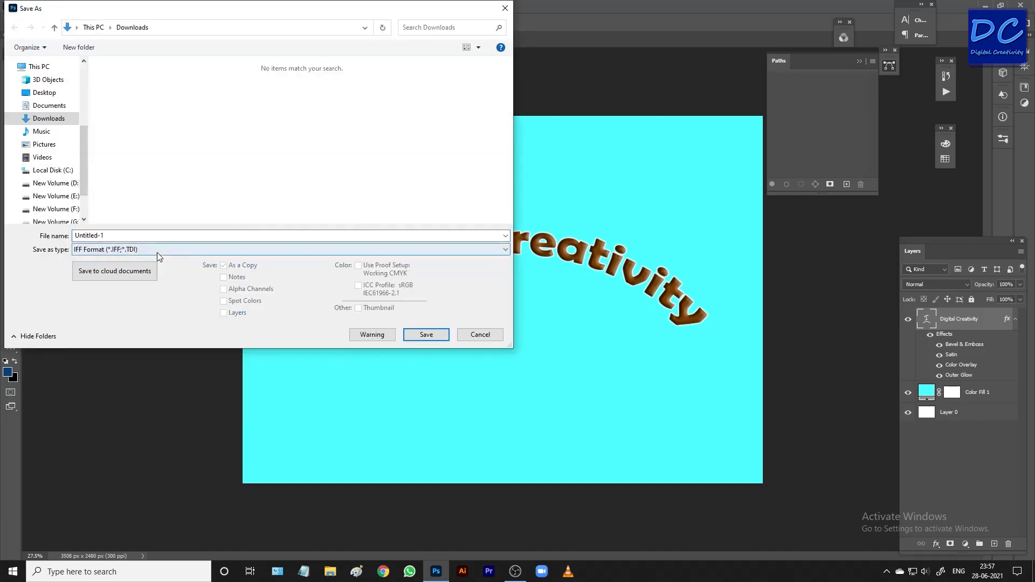
click(158, 253)
click(161, 331)
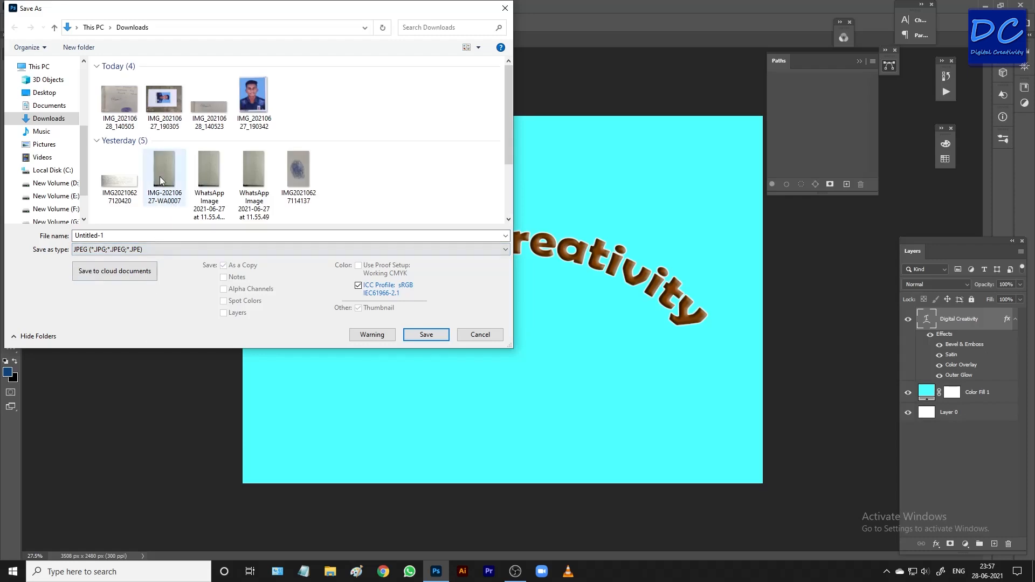
click(56, 195)
double_click(128, 105)
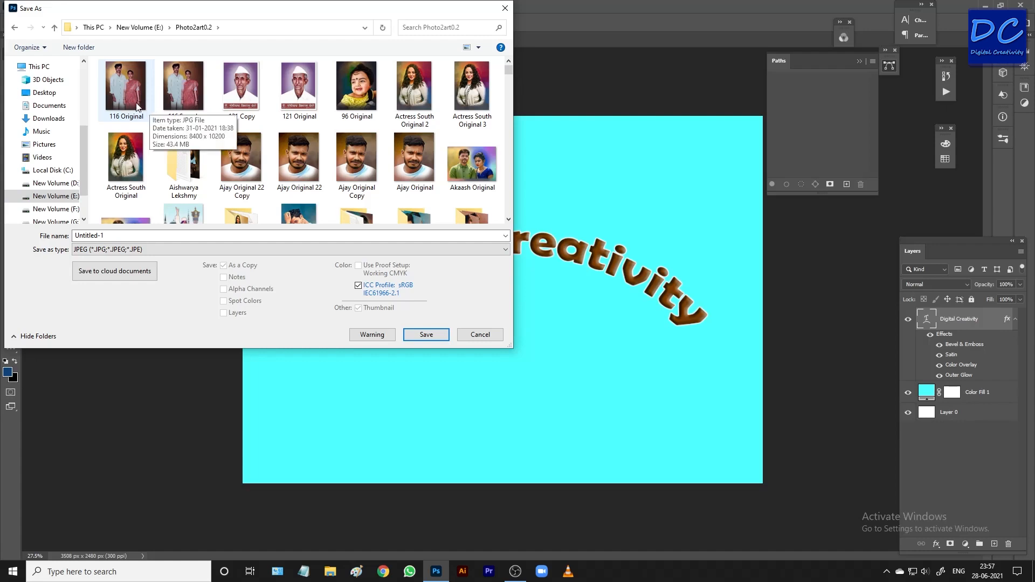
double_click(139, 106)
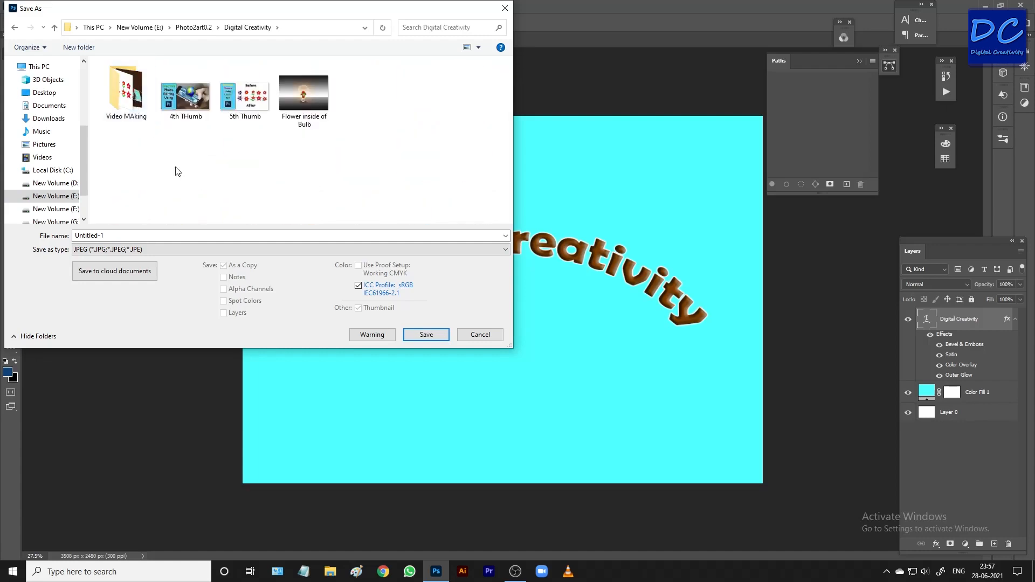
- Name the JPEG file "Text W" and save it with the offered JPEG options
click(135, 235)
text(#)
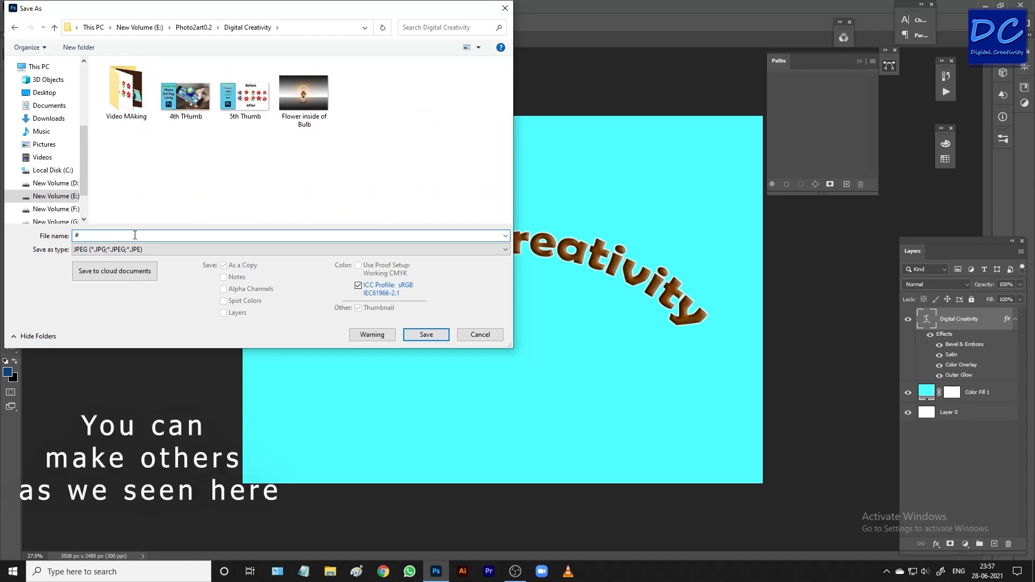
key(BackSpace)
text(3D)
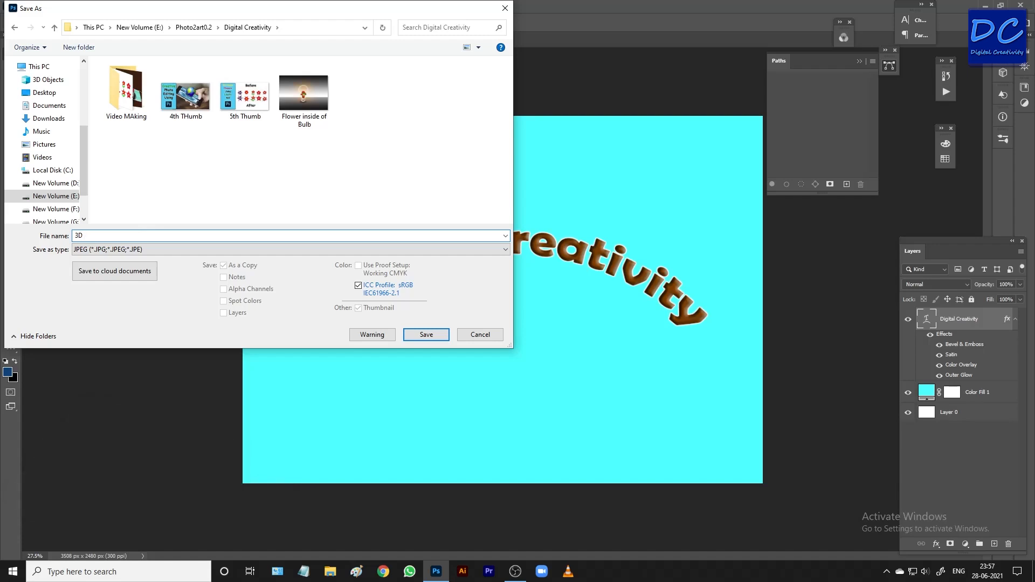
key(BackSpace)
key(BackSpace)
text(Text W)
key(Return)
key(Return)
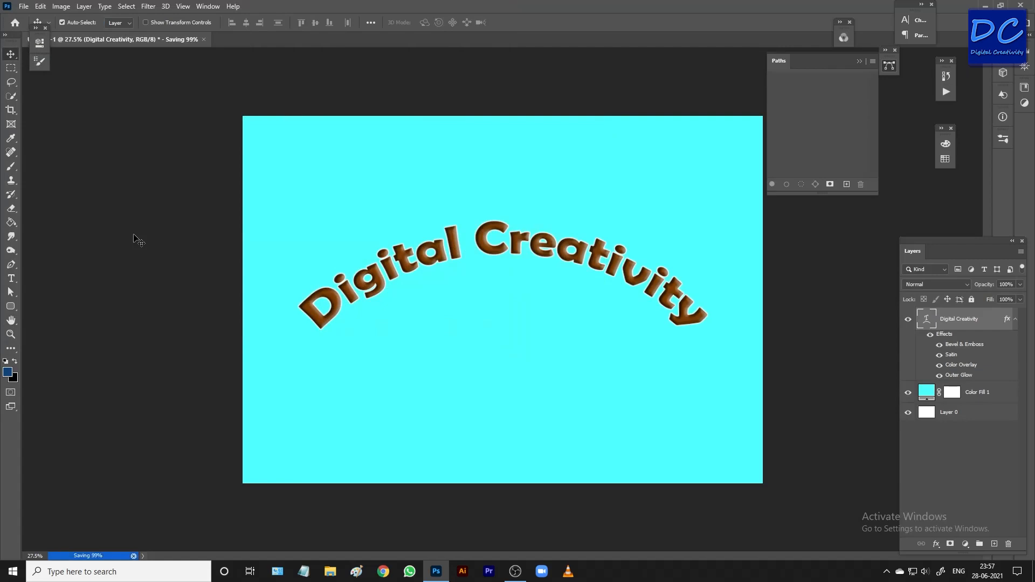